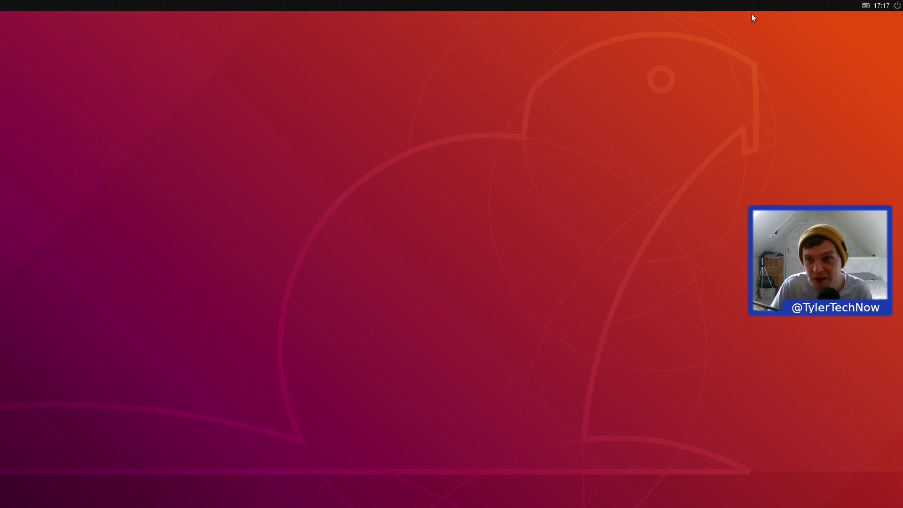
# - Check the system, date and clock, battery and brightness, and network status menus, then dismiss them
pyautogui.click(898, 6)
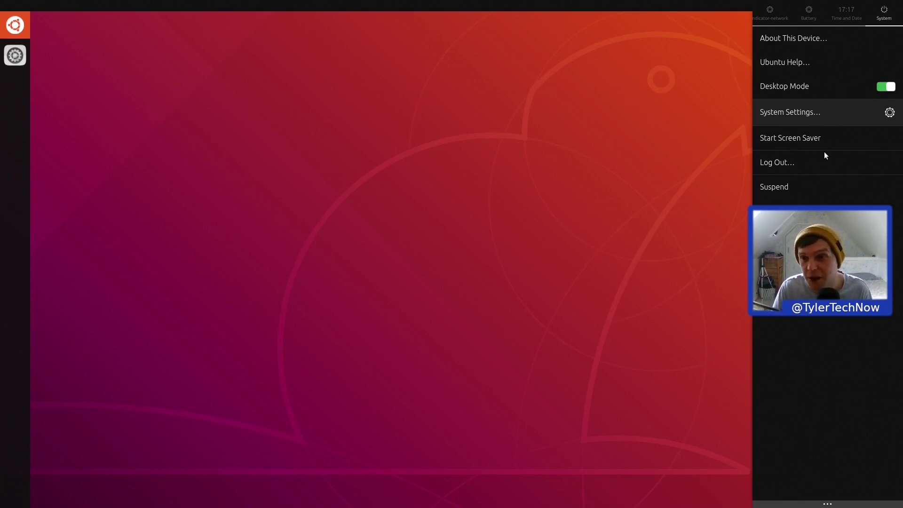
pyautogui.click(848, 13)
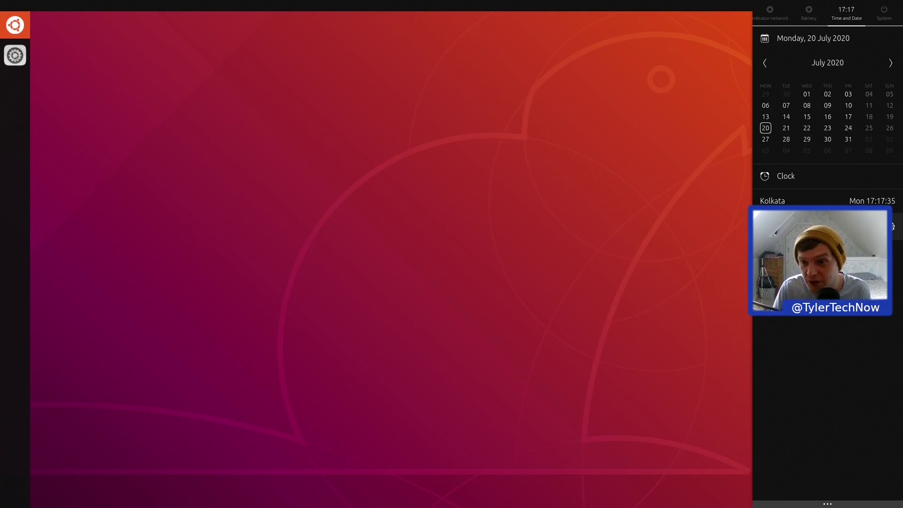
pyautogui.click(813, 9)
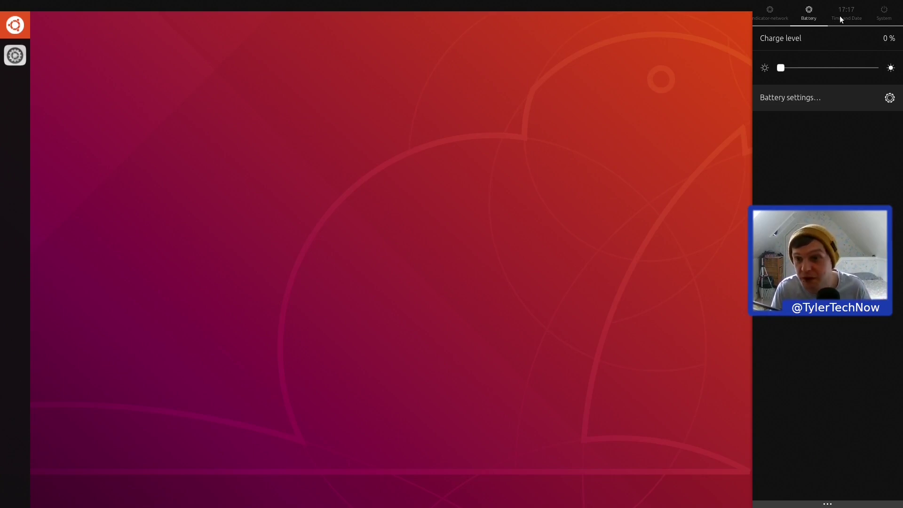
pyautogui.click(773, 12)
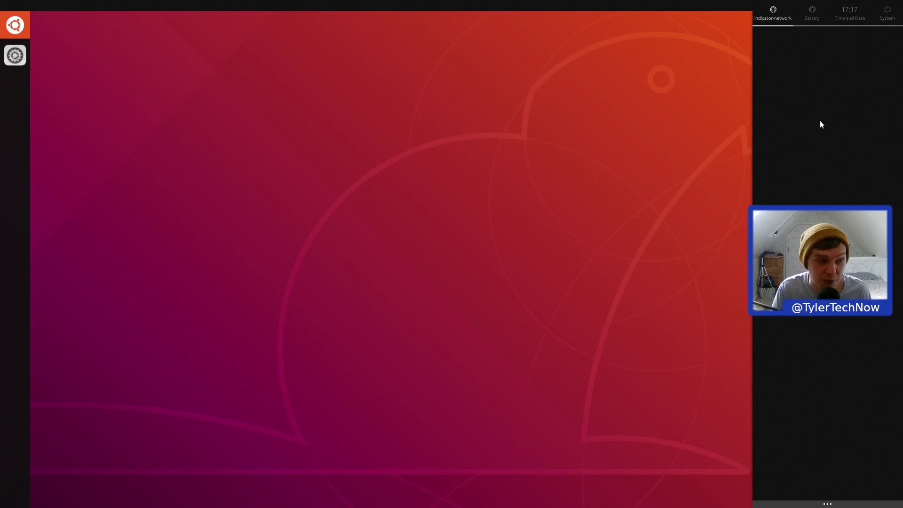
pyautogui.click(687, 121)
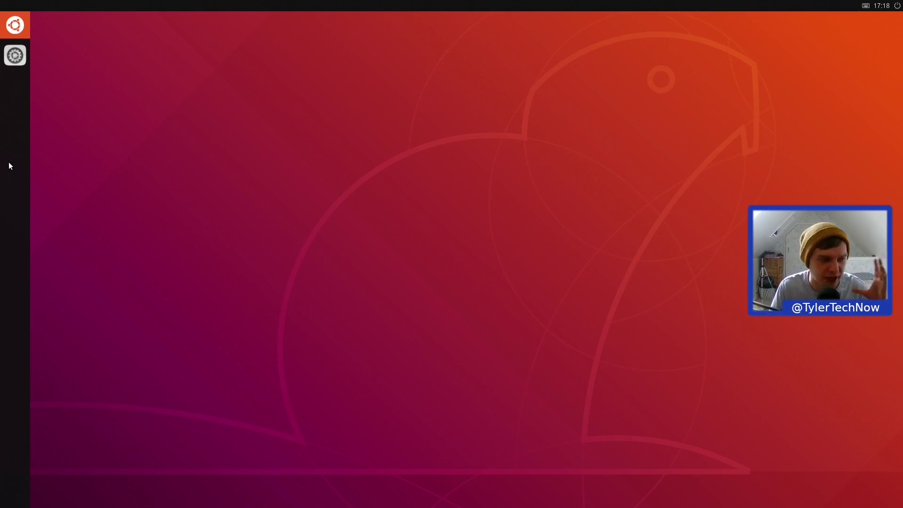
# - Scroll the installed applications list down to T and launch Terminal
pyautogui.click(19, 25)
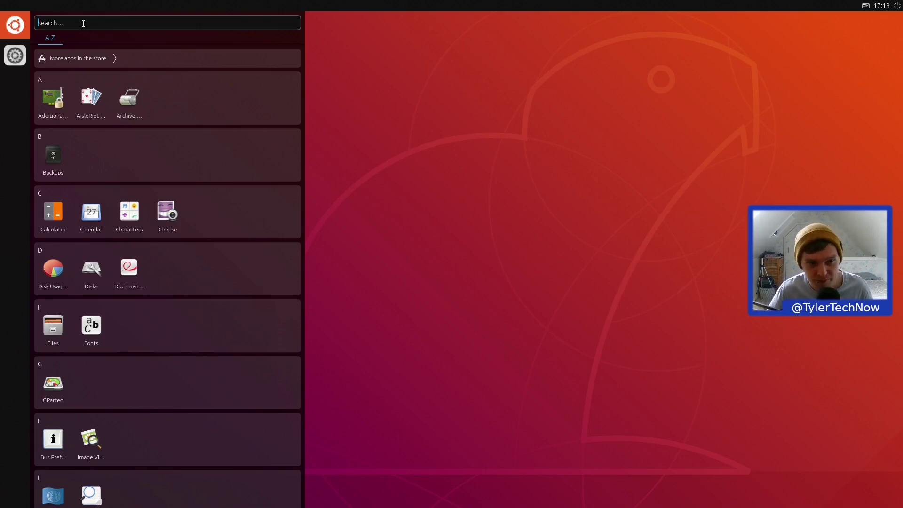
pyautogui.scroll(-4, 113, 118)
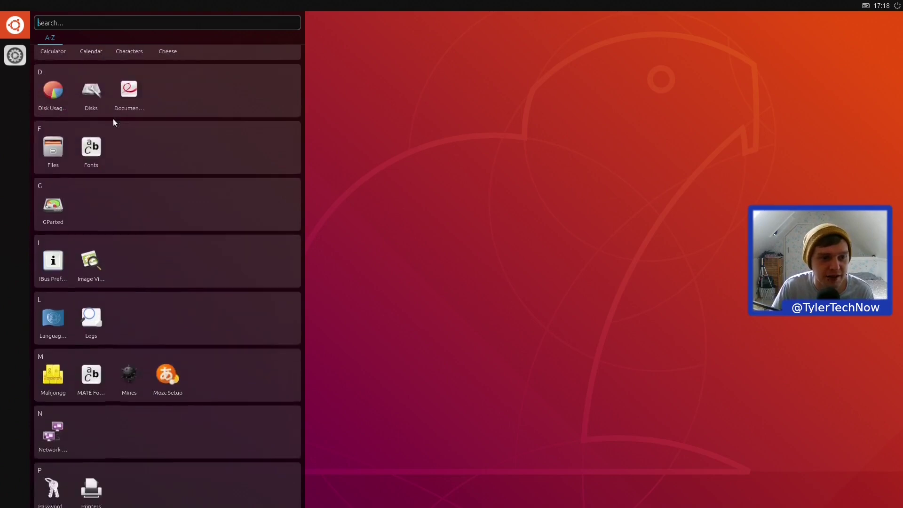
pyautogui.scroll(5, 109, 140)
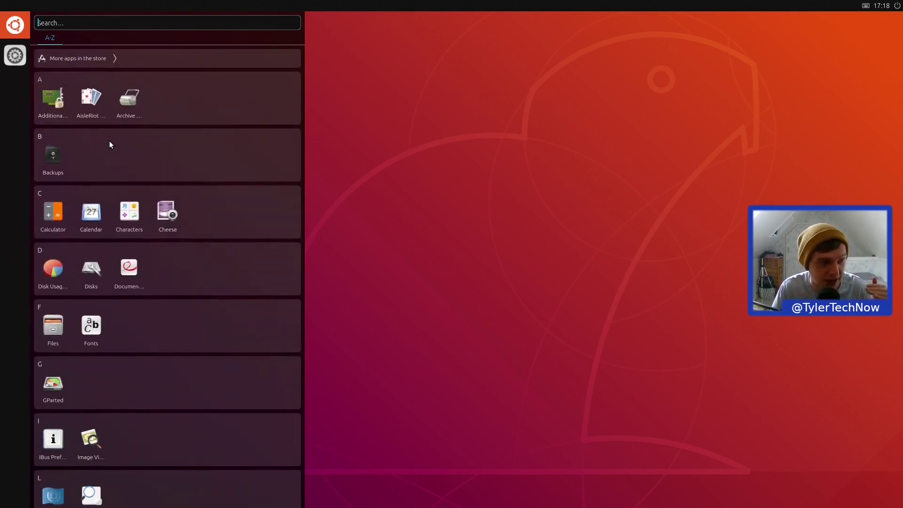
pyautogui.scroll(-2, 108, 135)
pyautogui.scroll(-4, 108, 136)
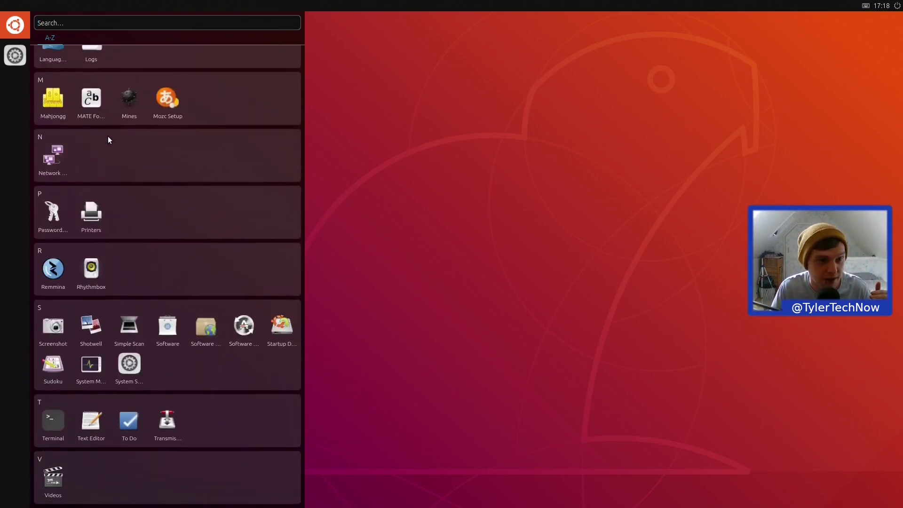
pyautogui.scroll(6, 108, 137)
pyautogui.scroll(-8, 108, 136)
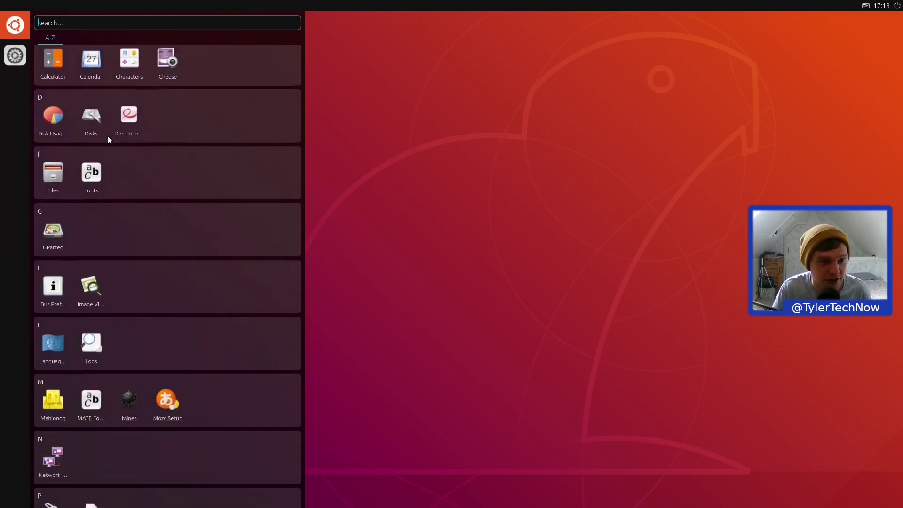
pyautogui.scroll(-1, 108, 137)
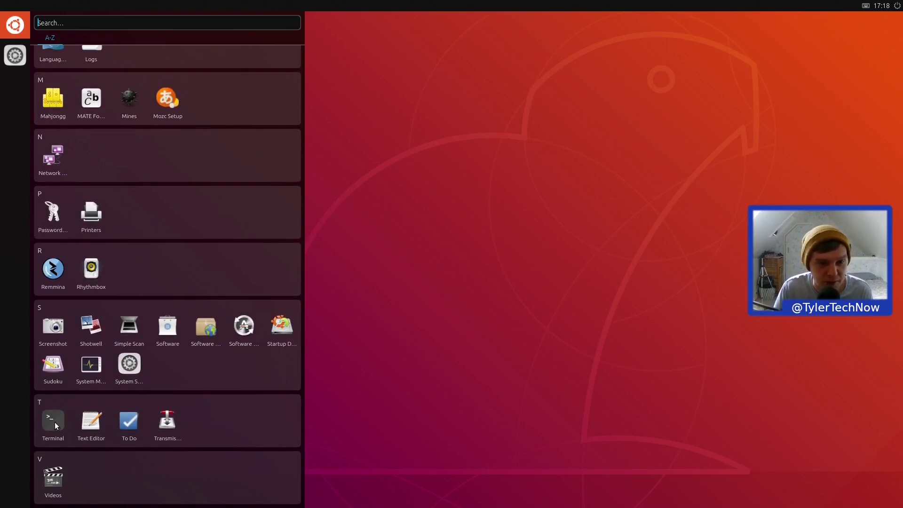
pyautogui.scroll(7, 123, 374)
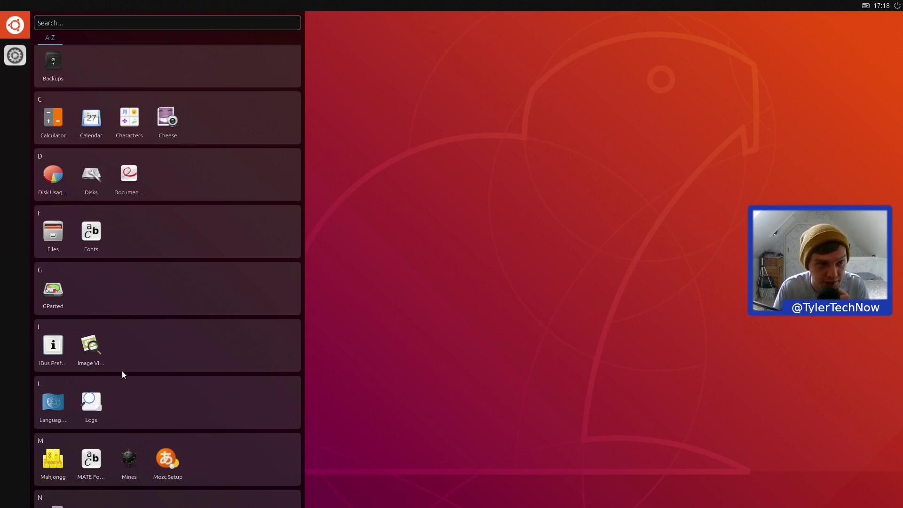
pyautogui.scroll(2, 123, 374)
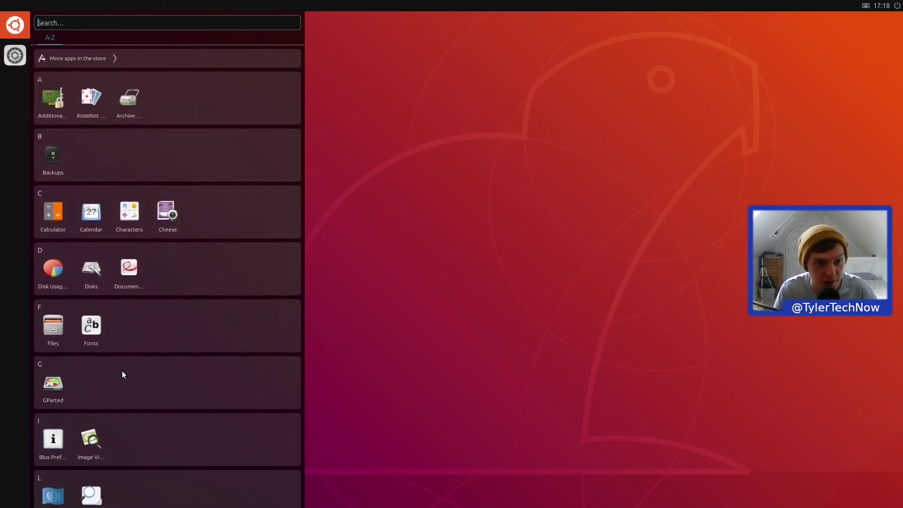
pyautogui.scroll(-3, 122, 372)
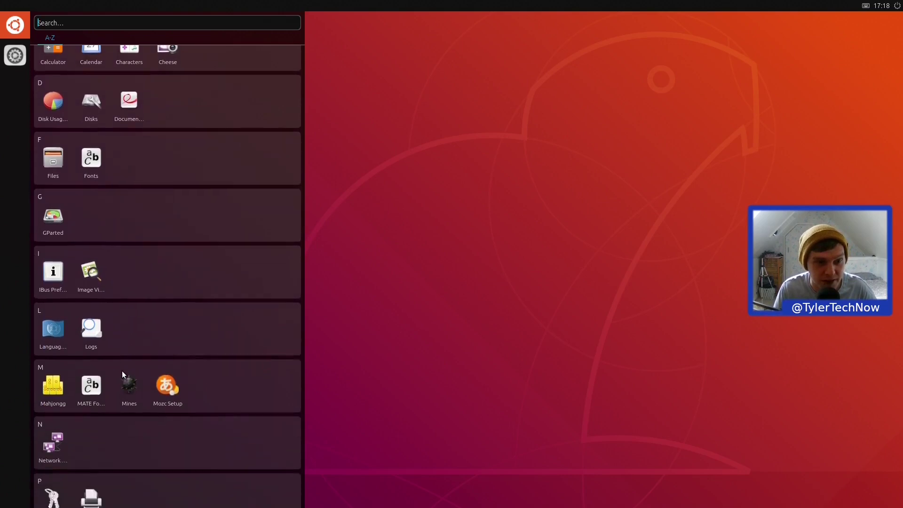
pyautogui.scroll(-5, 123, 370)
pyautogui.click(47, 424)
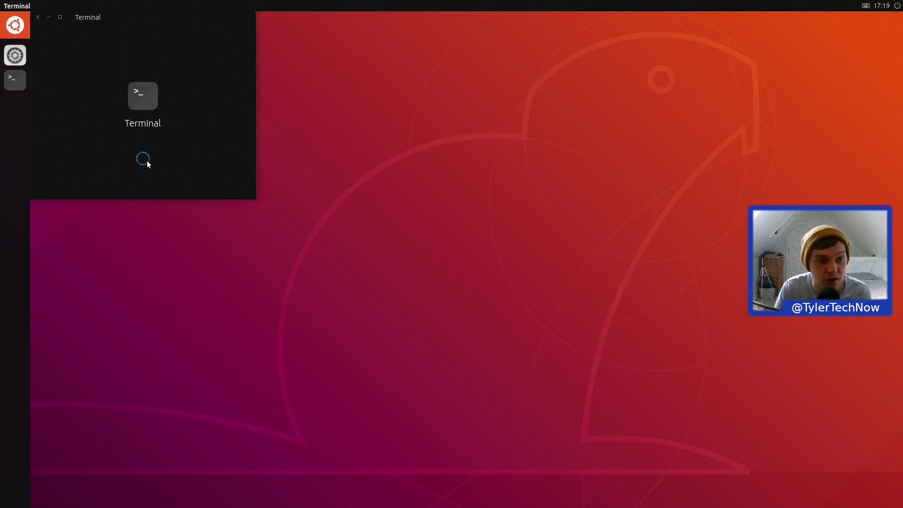
# - Drag the loading Terminal window to the screen centre, then up and to the right
pyautogui.moveTo(170, 17); pyautogui.dragTo(358, 170)
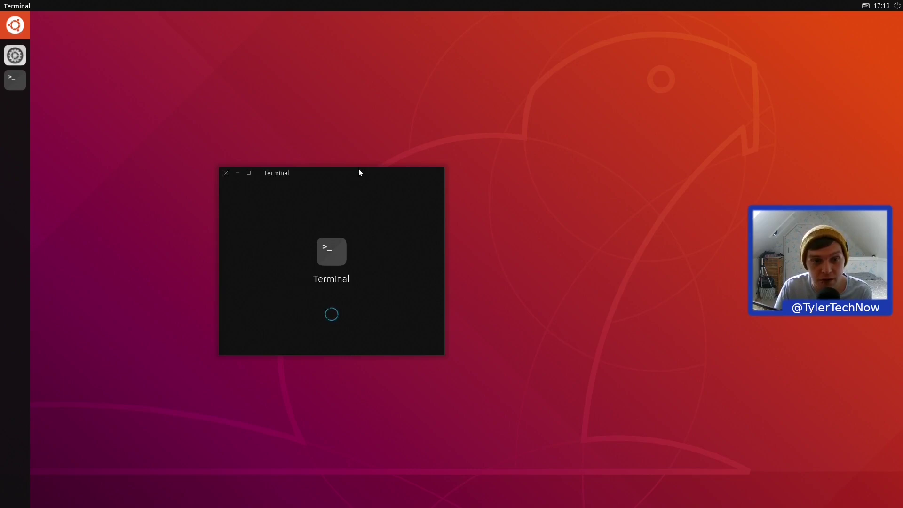
pyautogui.moveTo(341, 172); pyautogui.dragTo(557, 106)
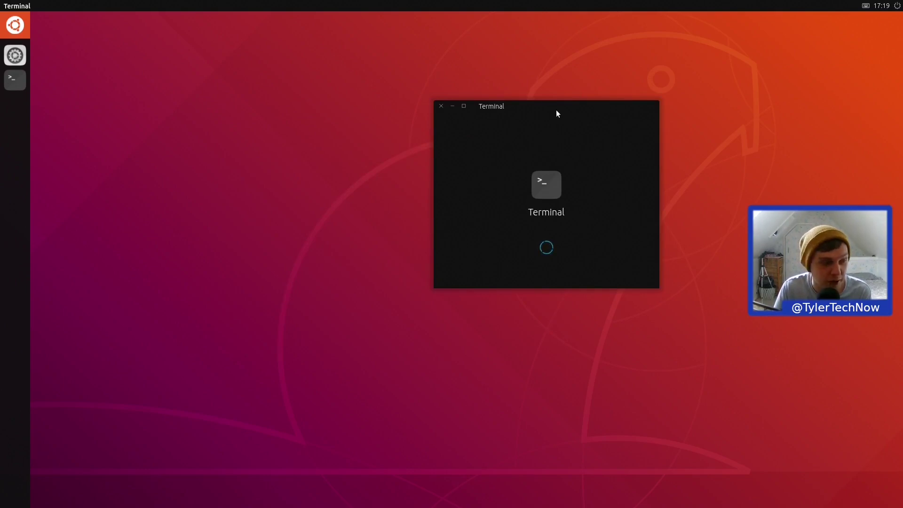
# - Launch System Settings from the app list and place its window left of Terminal
pyautogui.click(5, 18)
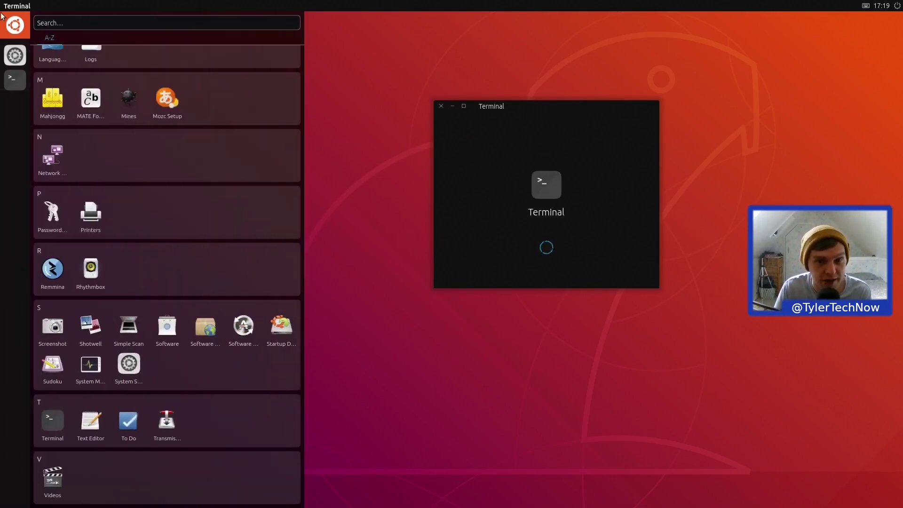
pyautogui.scroll(3, 177, 232)
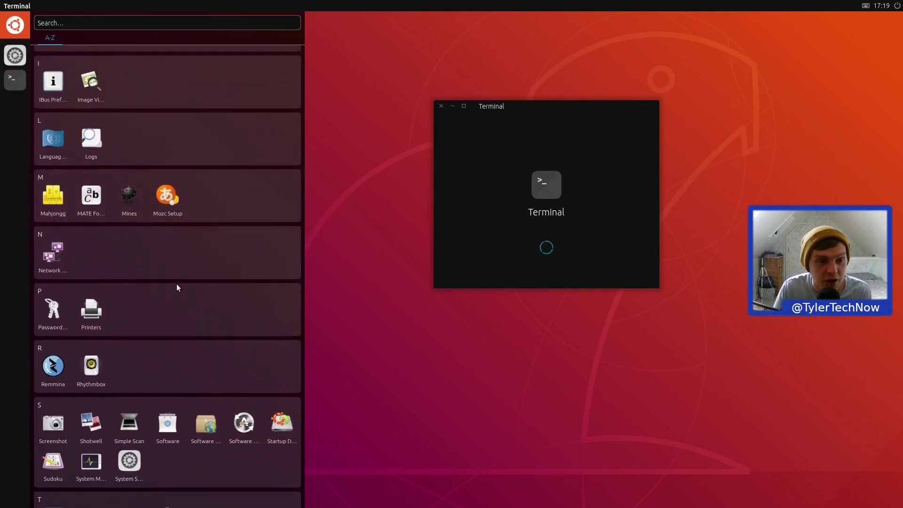
pyautogui.scroll(-3, 176, 228)
pyautogui.click(137, 362)
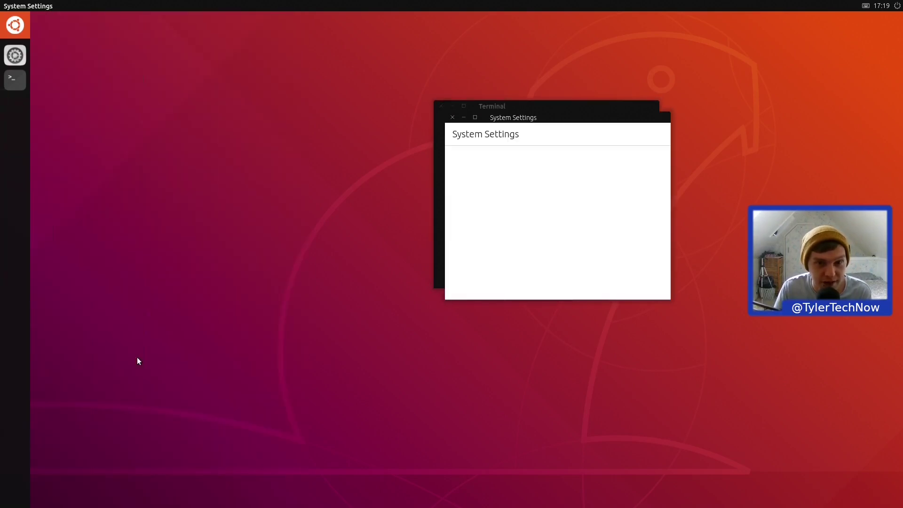
pyautogui.moveTo(541, 116); pyautogui.dragTo(262, 97)
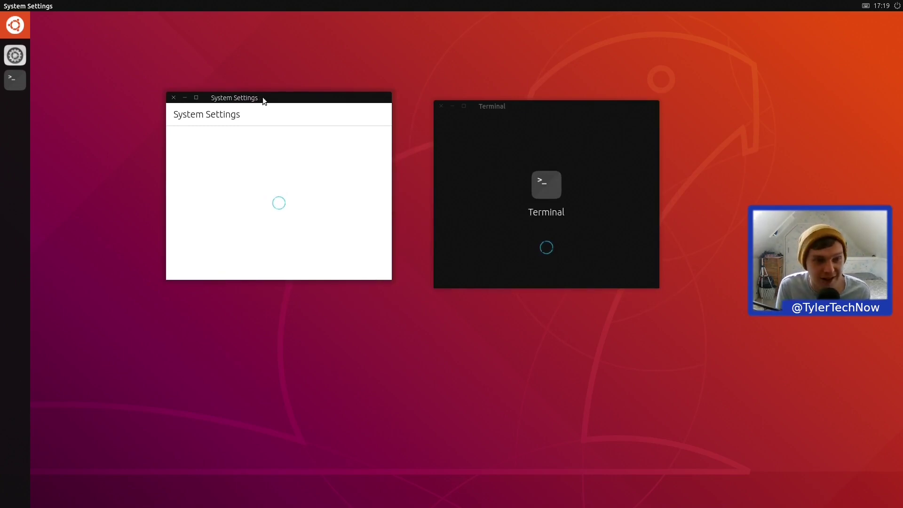
# - Cycle through the open windows with Alt+Tab, landing on Terminal
pyautogui.hotkey('alt', 'Tab')
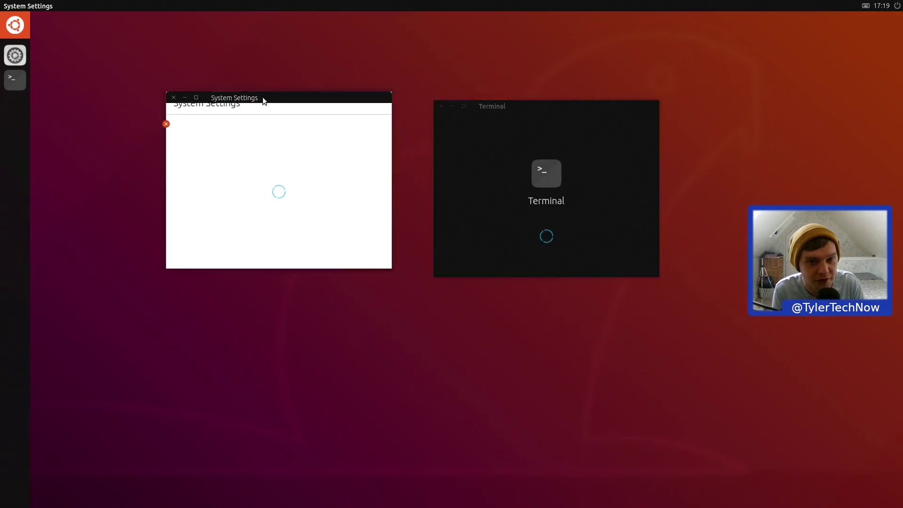
pyautogui.press('Tab')
pyautogui.press('Tab')
pyautogui.press('Tab')
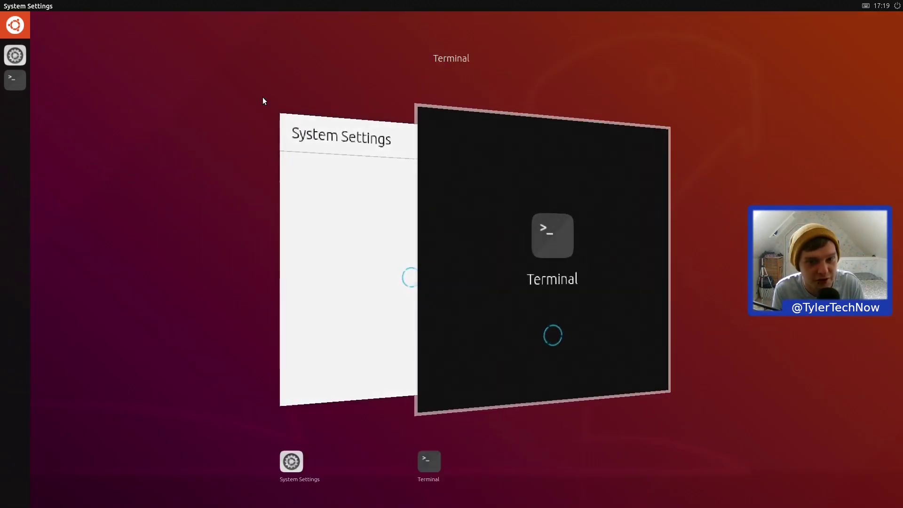
pyautogui.press('Tab')
pyautogui.press('Tab')
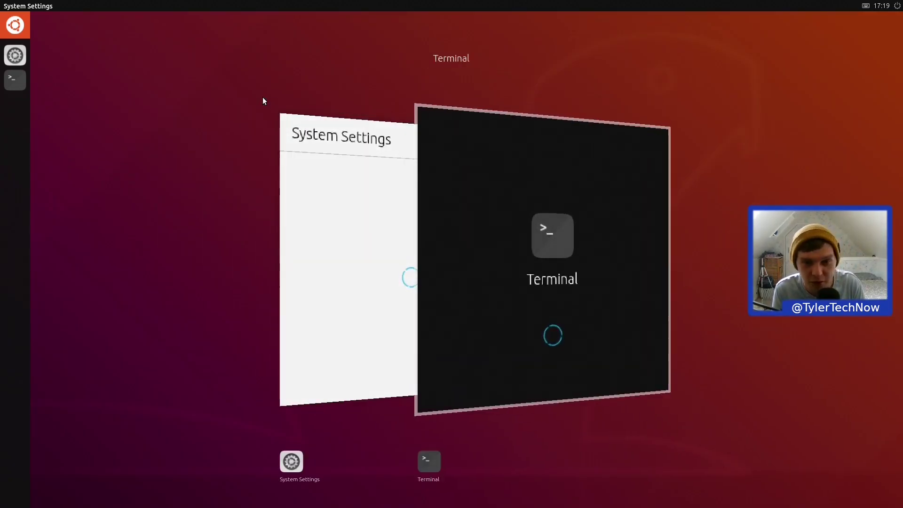
pyautogui.press('Tab')
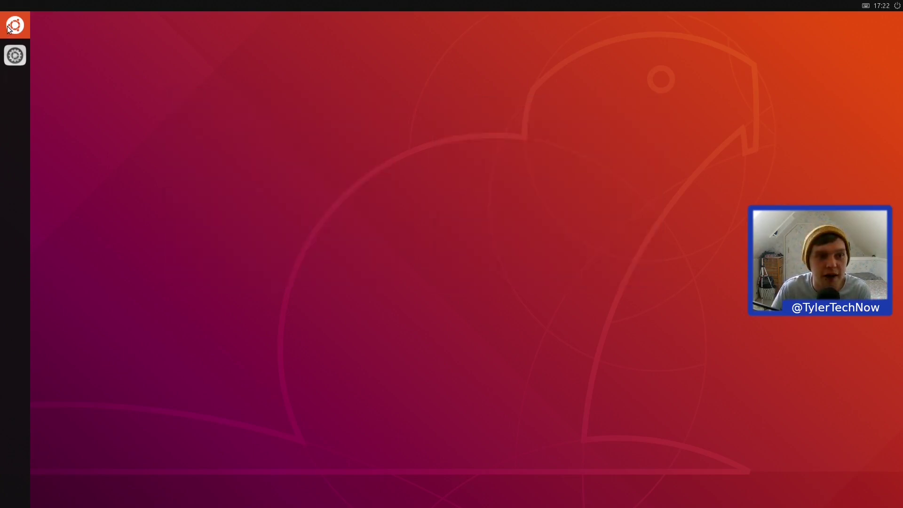
# - Launch a terminal, centre its window and run 'ip addr show'
pyautogui.press('super')
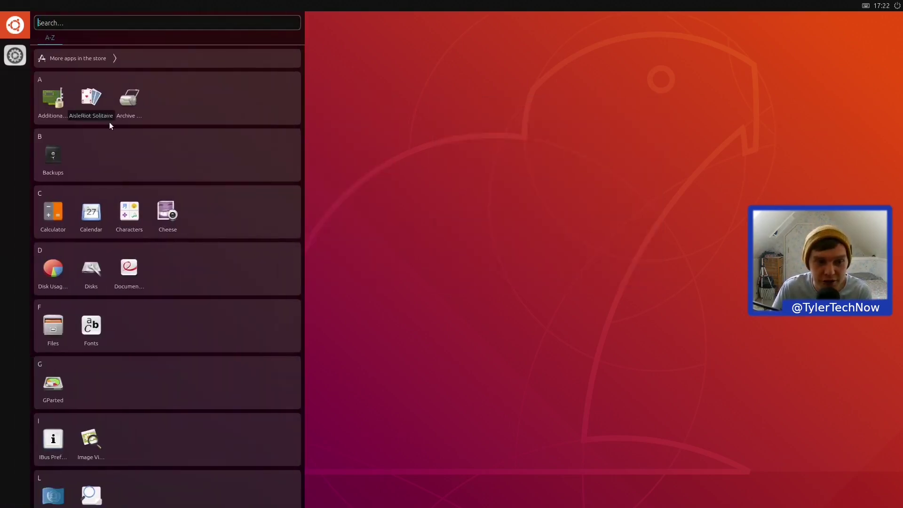
pyautogui.scroll(-10, 129, 197)
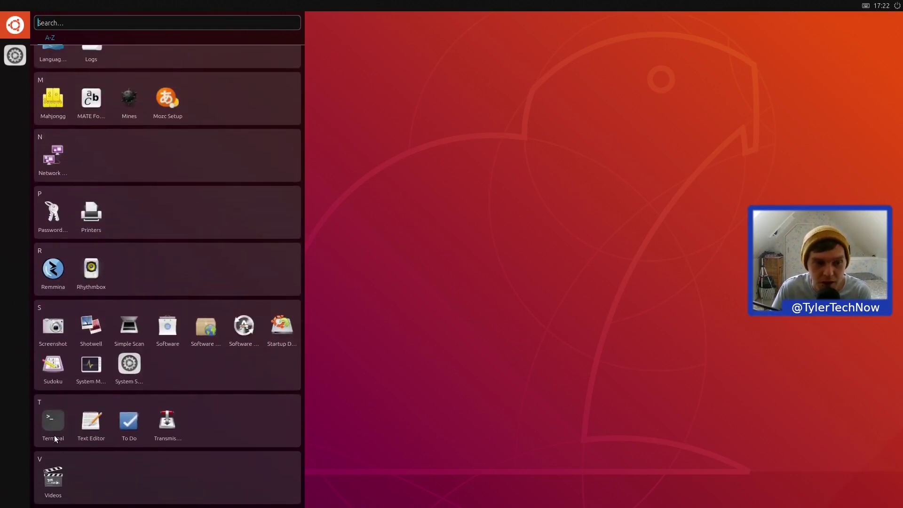
pyautogui.click(53, 419)
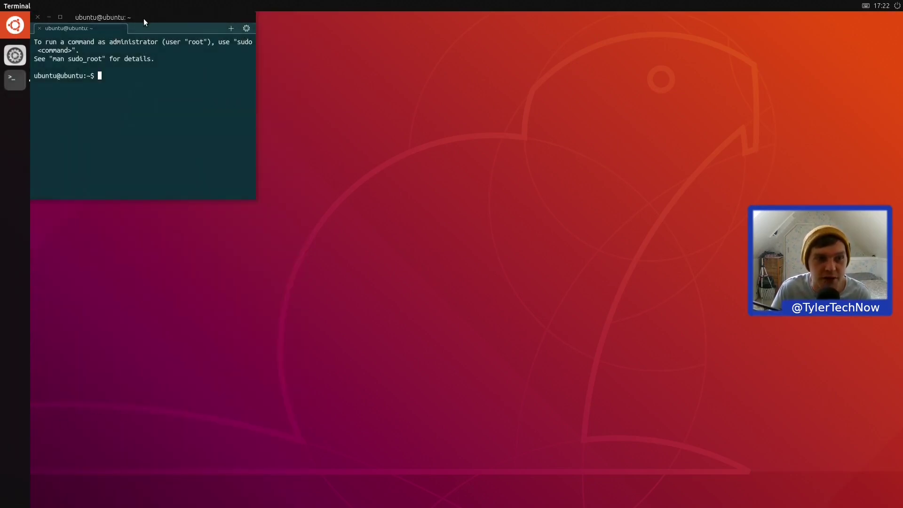
pyautogui.moveTo(144, 21); pyautogui.dragTo(379, 94)
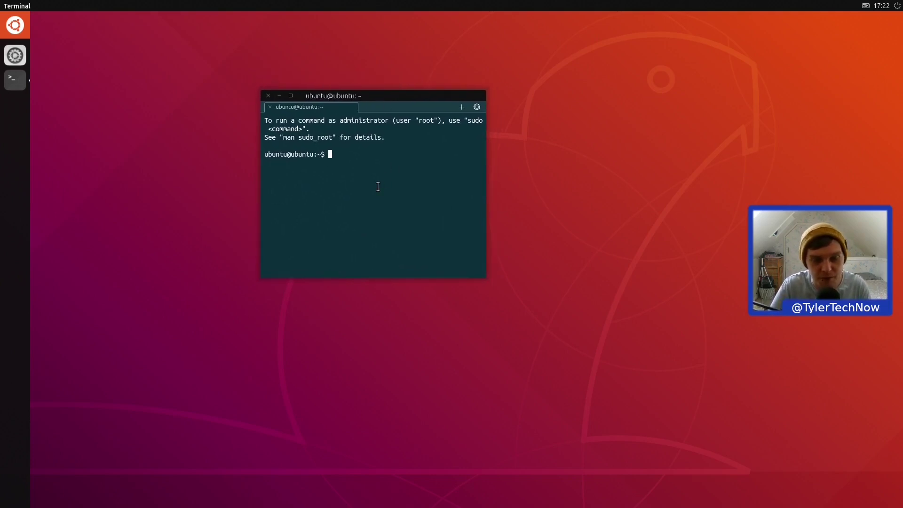
pyautogui.write('ip add')
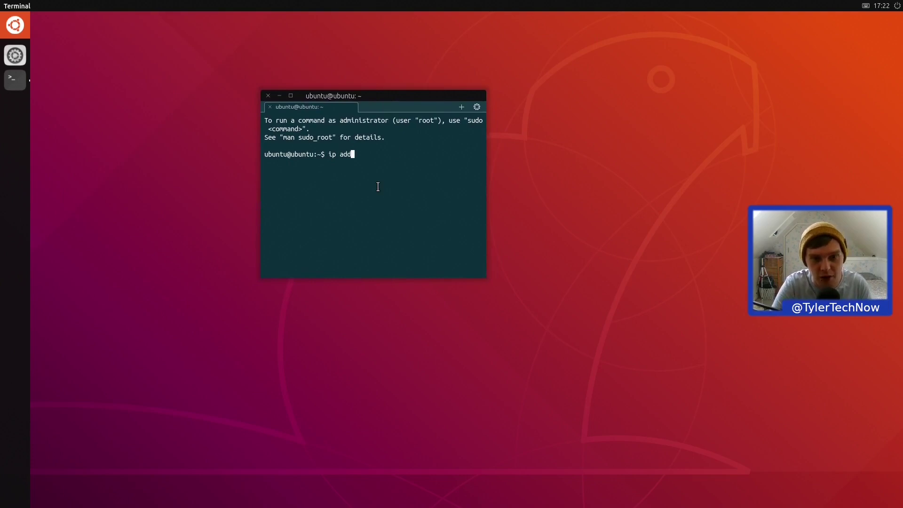
pyautogui.write('r show')
pyautogui.press('Return')
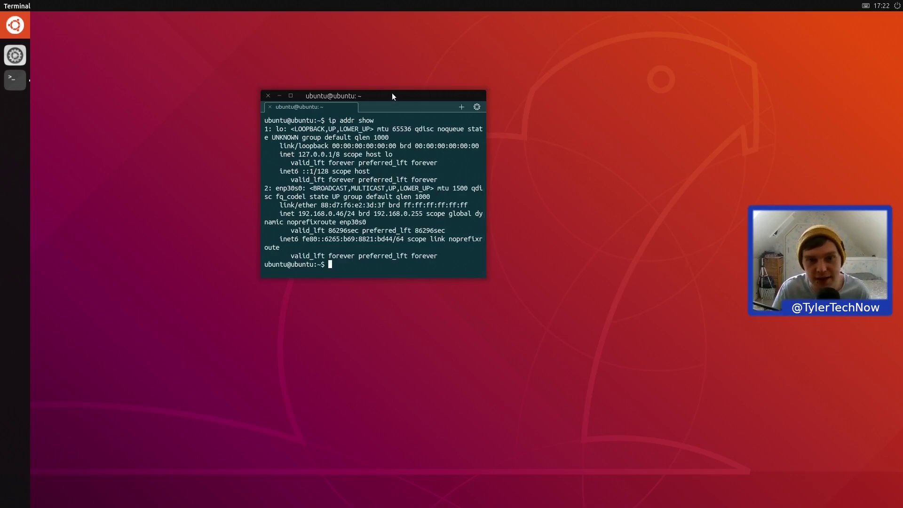
pyautogui.moveTo(392, 94); pyautogui.dragTo(520, 85)
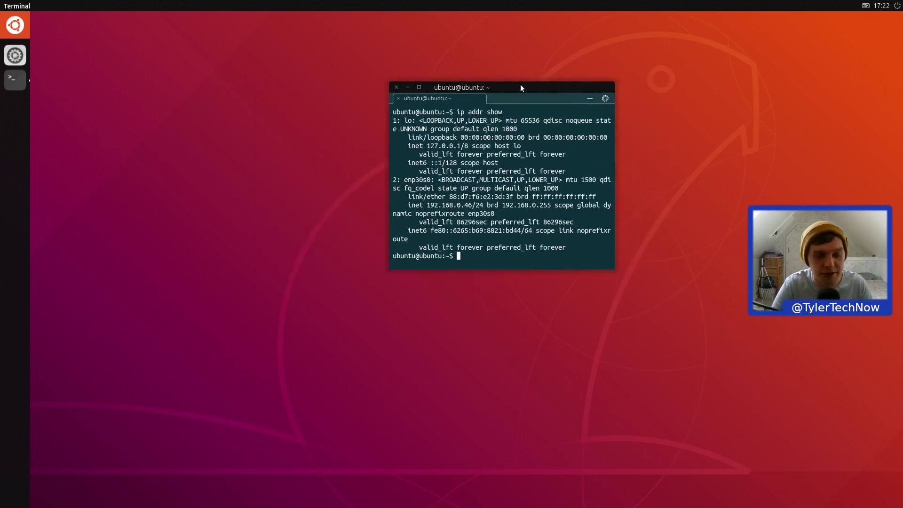
pyautogui.write('ping ')
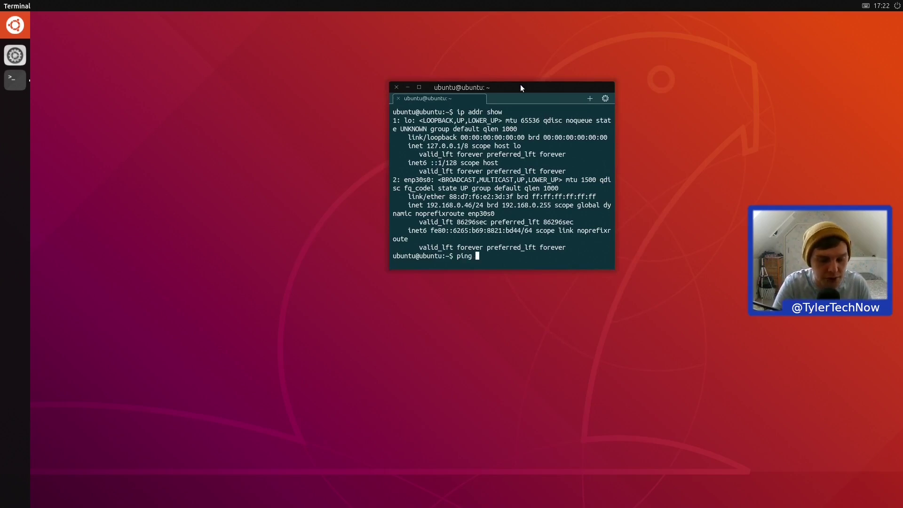
pyautogui.write('-c 3 www.g')
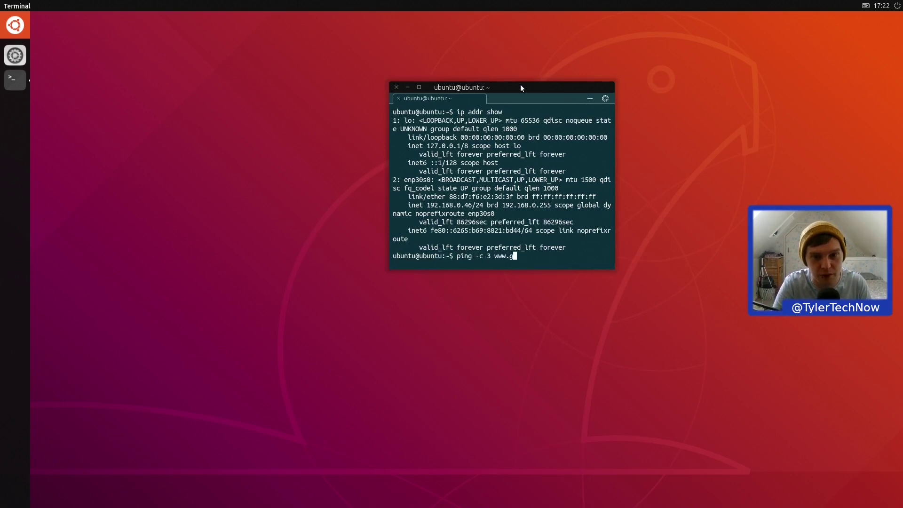
pyautogui.write('oogle.com')
pyautogui.press('Return')
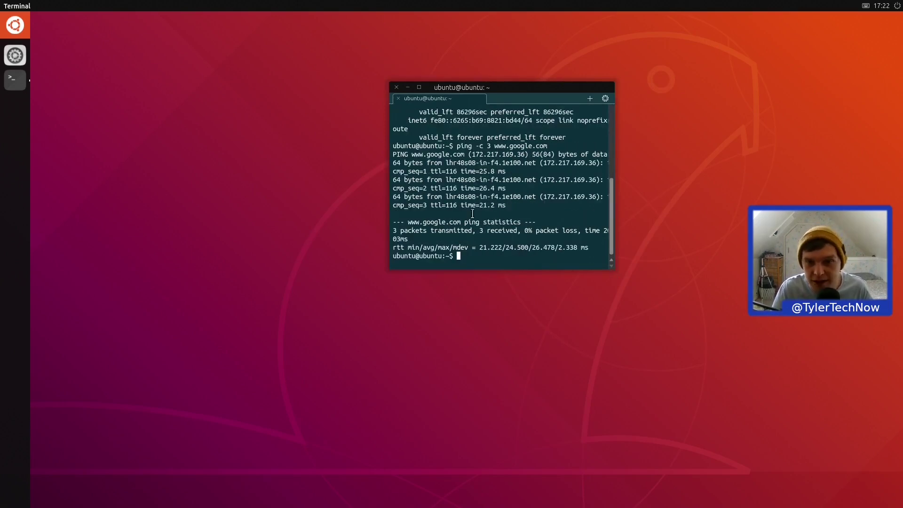
pyautogui.moveTo(520, 89); pyautogui.dragTo(541, 103)
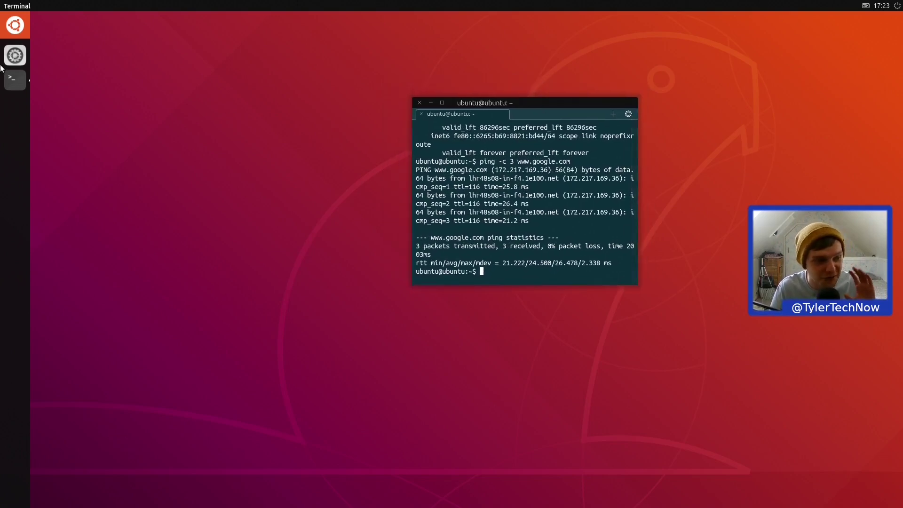
# - Bring up System Settings, separate it from Terminal and enlarge it to show the About page
pyautogui.click(16, 57)
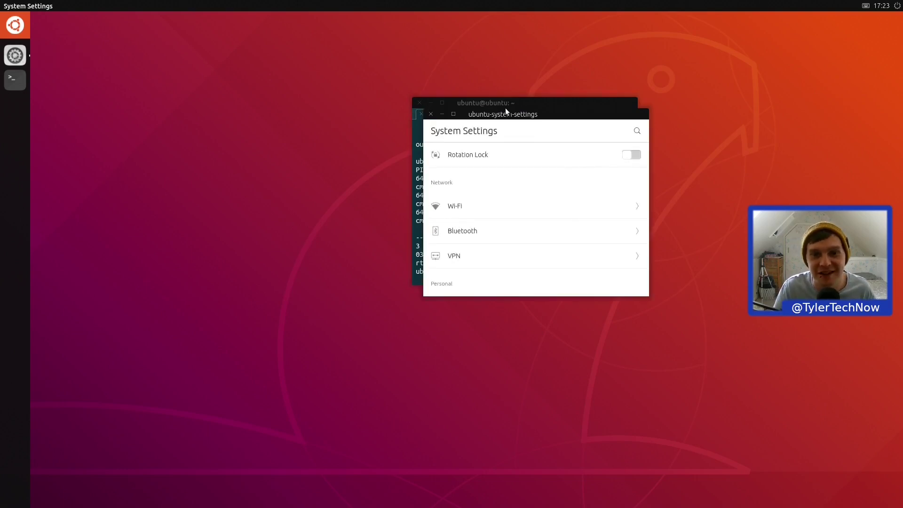
pyautogui.moveTo(506, 109); pyautogui.dragTo(239, 87)
pyautogui.moveTo(465, 115); pyautogui.dragTo(438, 92)
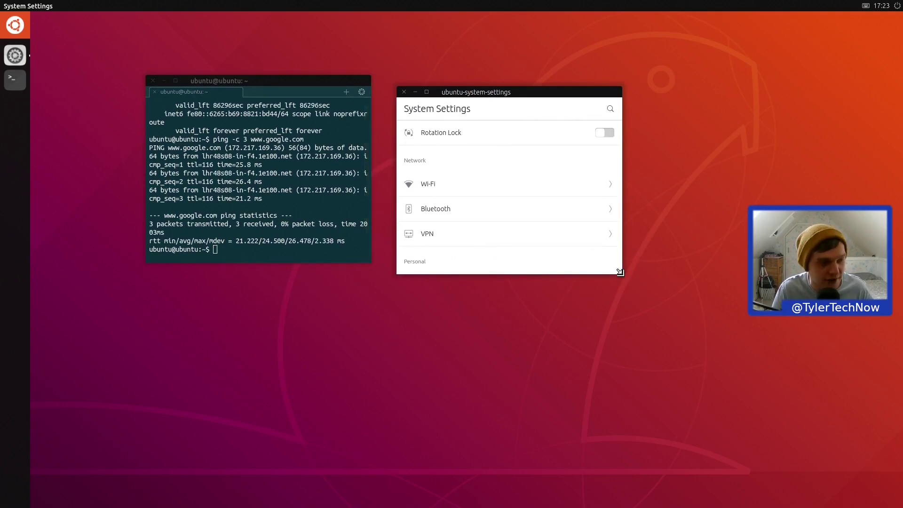
pyautogui.moveTo(620, 272); pyautogui.dragTo(839, 490)
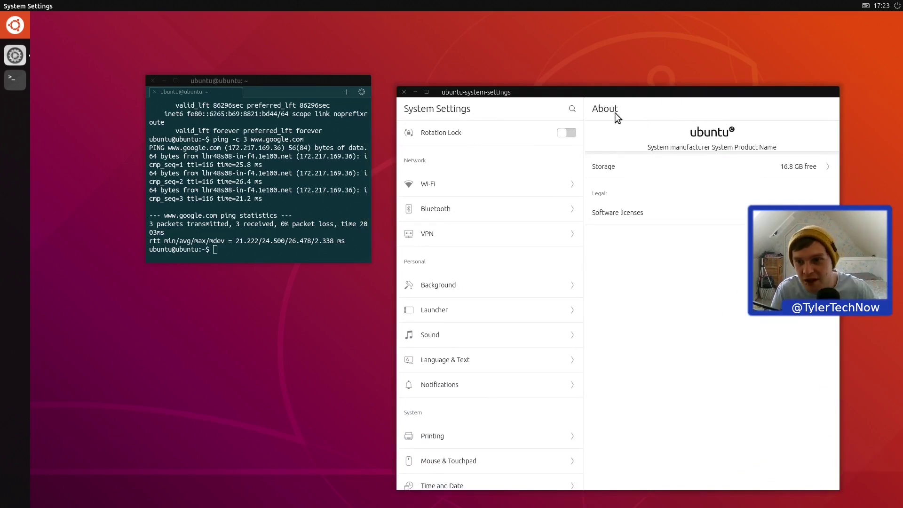
pyautogui.moveTo(593, 99); pyautogui.dragTo(461, 50)
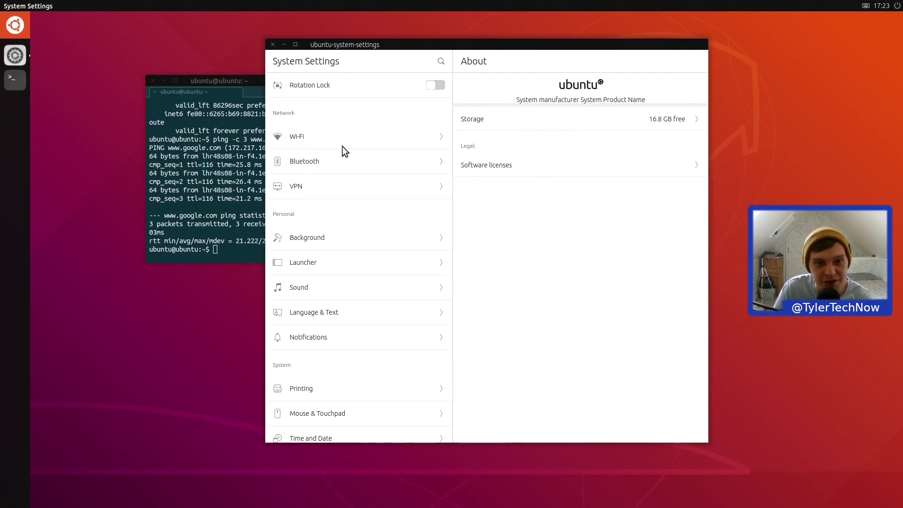
pyautogui.scroll(-2, 379, 205)
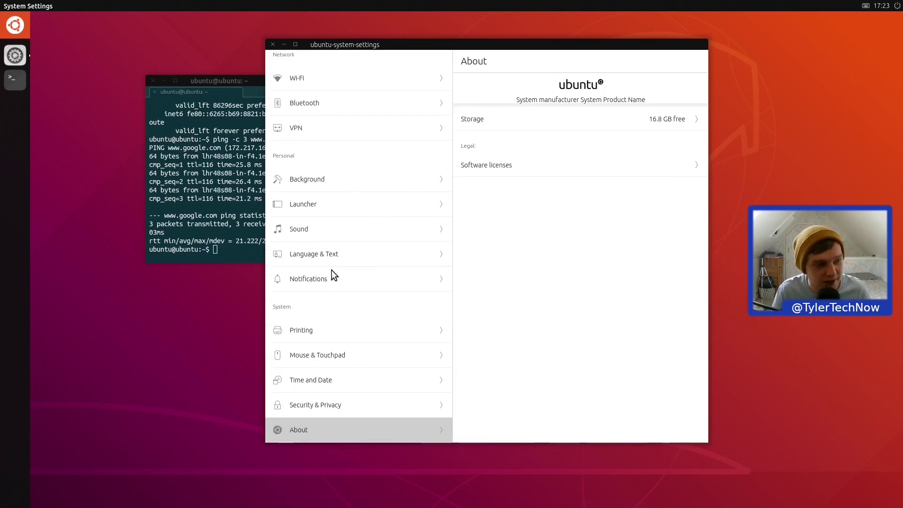
pyautogui.scroll(3, 359, 282)
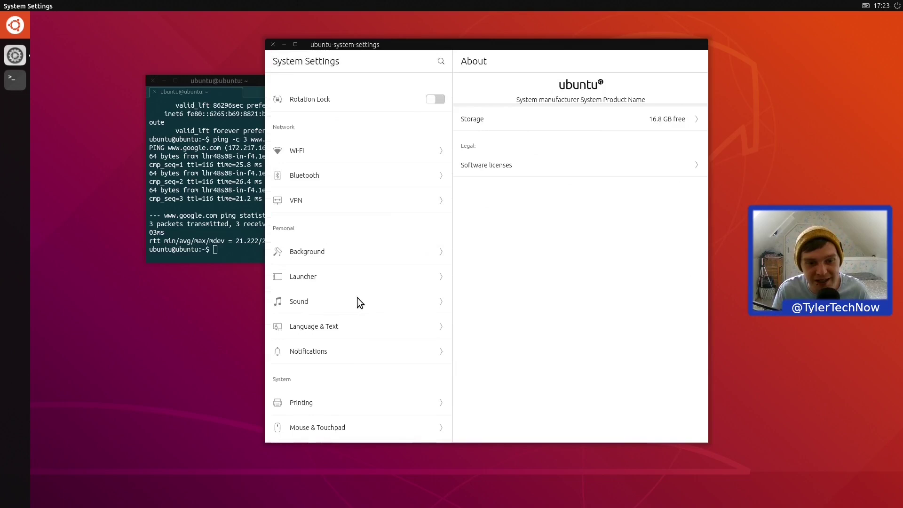
pyautogui.scroll(-3, 352, 310)
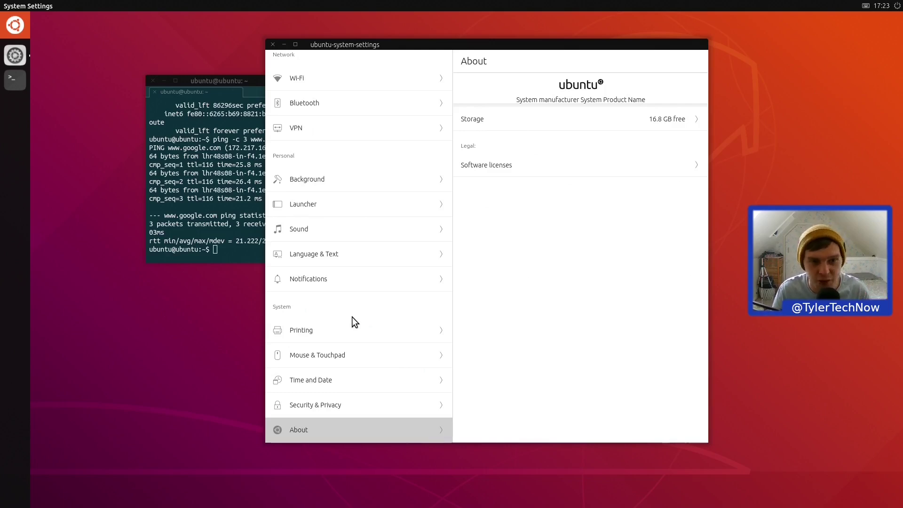
pyautogui.scroll(2, 352, 317)
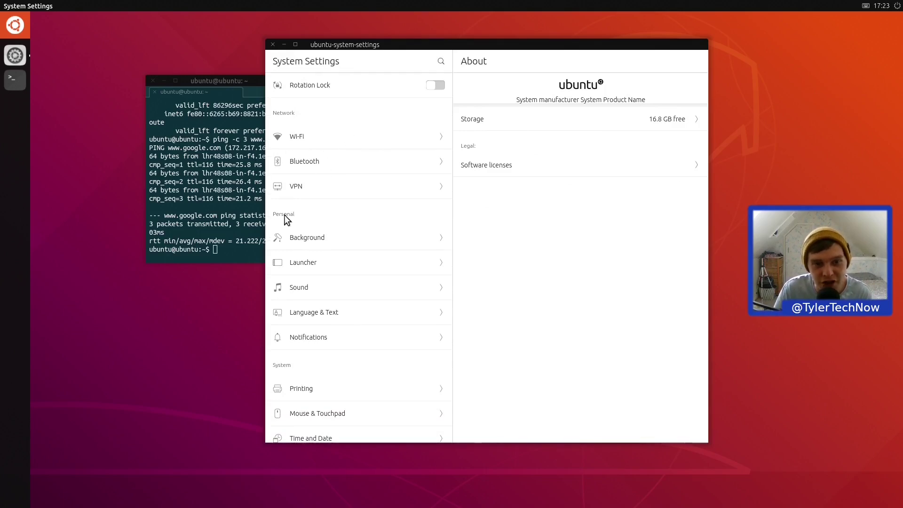
# - In Background, pick the sea-pool photo with concrete blocks and set it as wallpaper
pyautogui.click(315, 238)
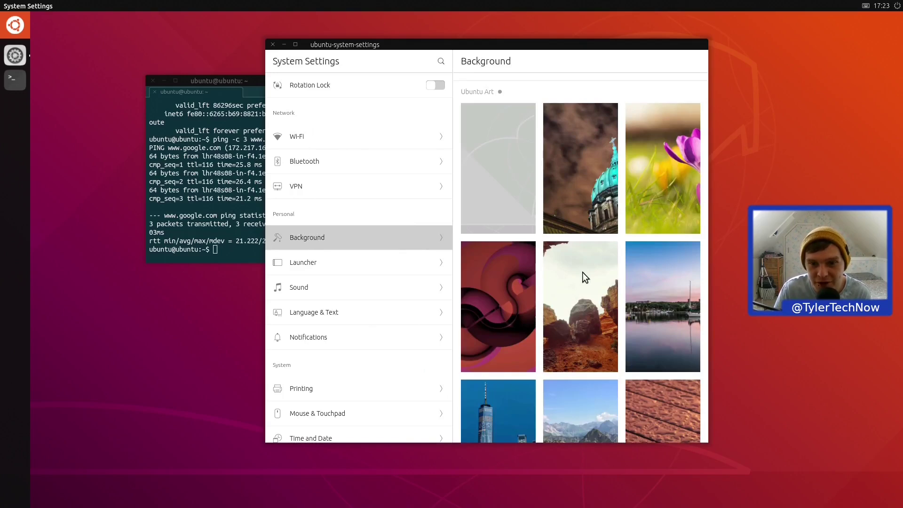
pyautogui.scroll(-10, 583, 273)
pyautogui.scroll(10, 583, 274)
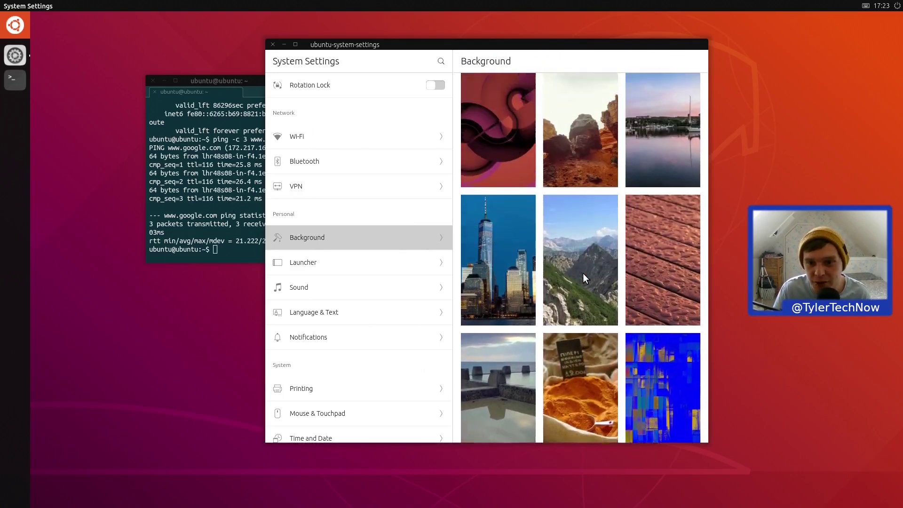
pyautogui.scroll(-2, 583, 274)
pyautogui.scroll(-10, 584, 274)
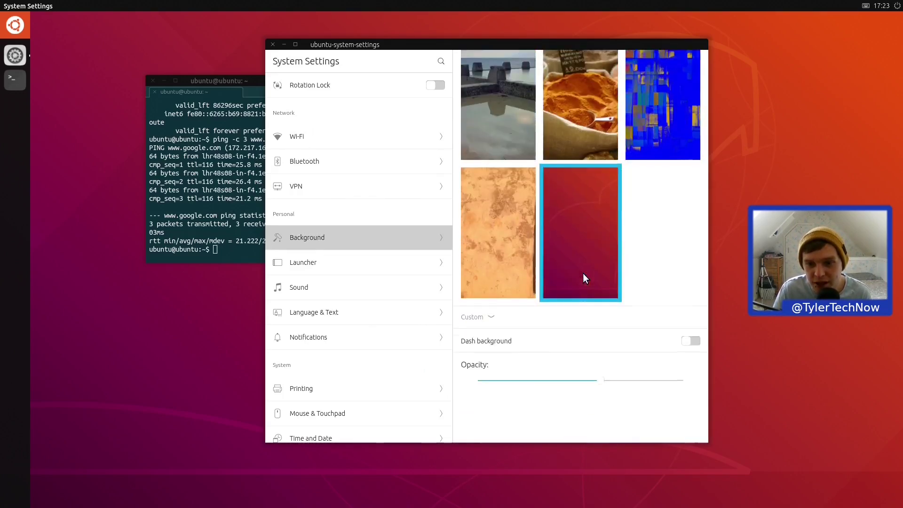
pyautogui.scroll(3, 582, 272)
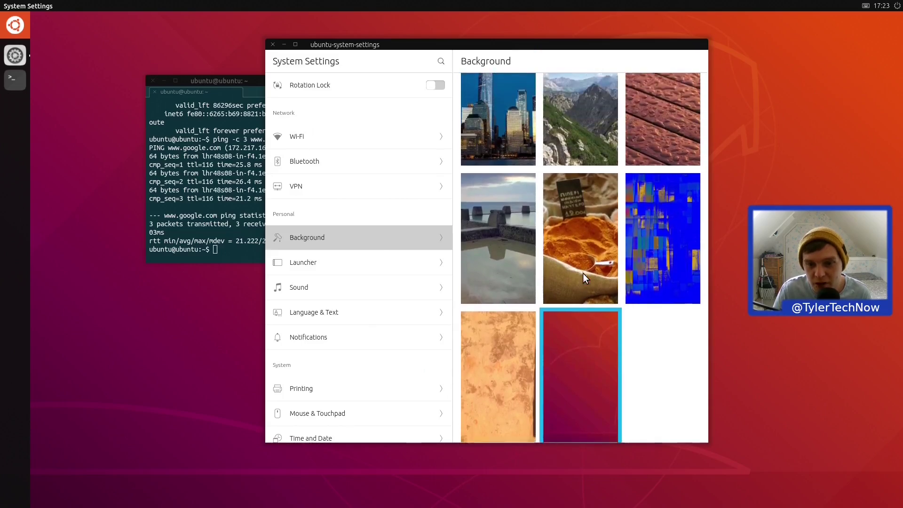
pyautogui.scroll(-3, 583, 272)
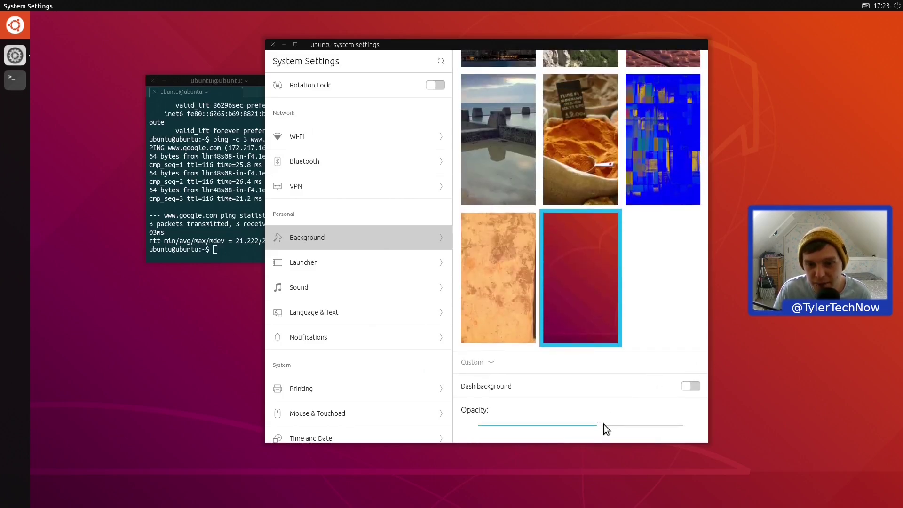
pyautogui.scroll(3, 556, 332)
pyautogui.scroll(-2, 556, 330)
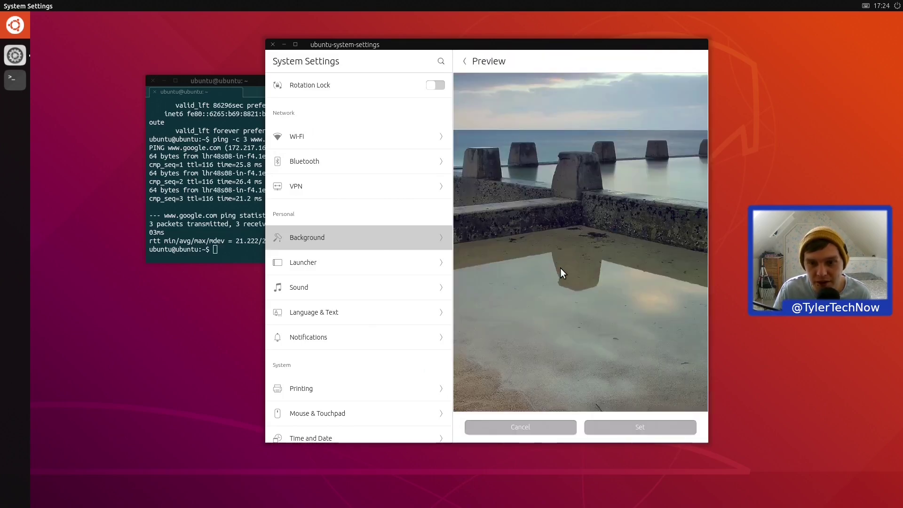
pyautogui.click(651, 426)
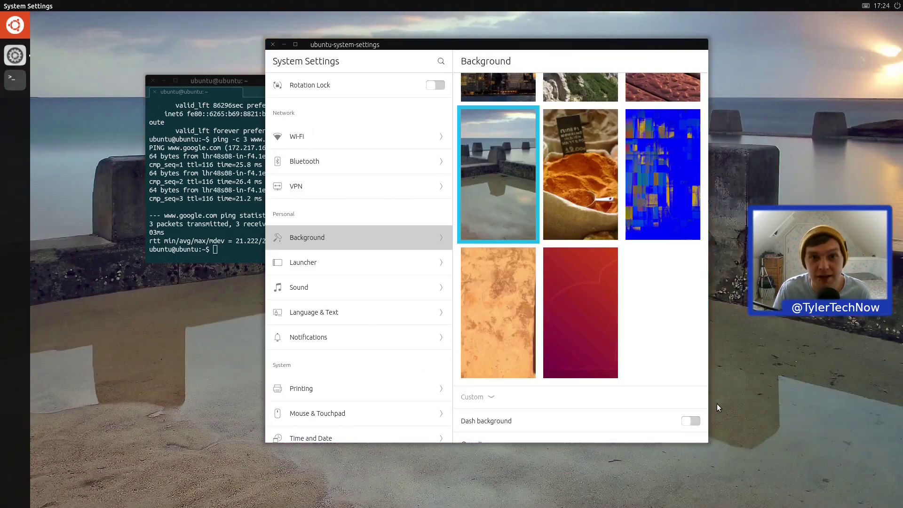
pyautogui.moveTo(442, 50); pyautogui.dragTo(479, 71)
# - Reduce the launcher icon size, toggle Always show the launcher off and back on, then view Sound
pyautogui.click(387, 283)
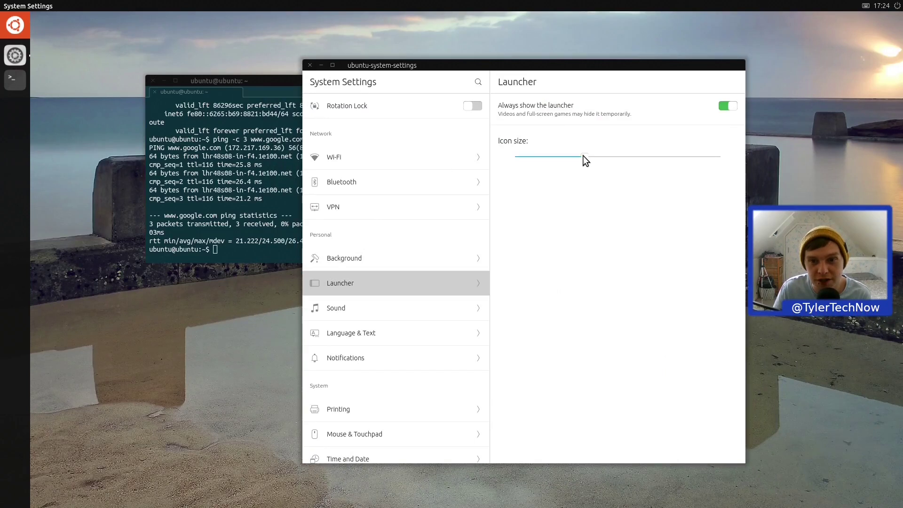
pyautogui.moveTo(578, 156); pyautogui.dragTo(560, 156)
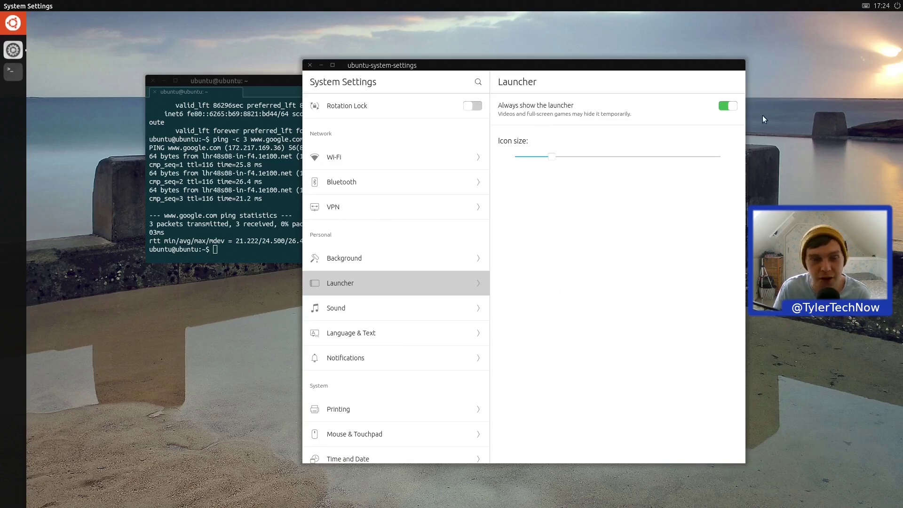
pyautogui.click(728, 109)
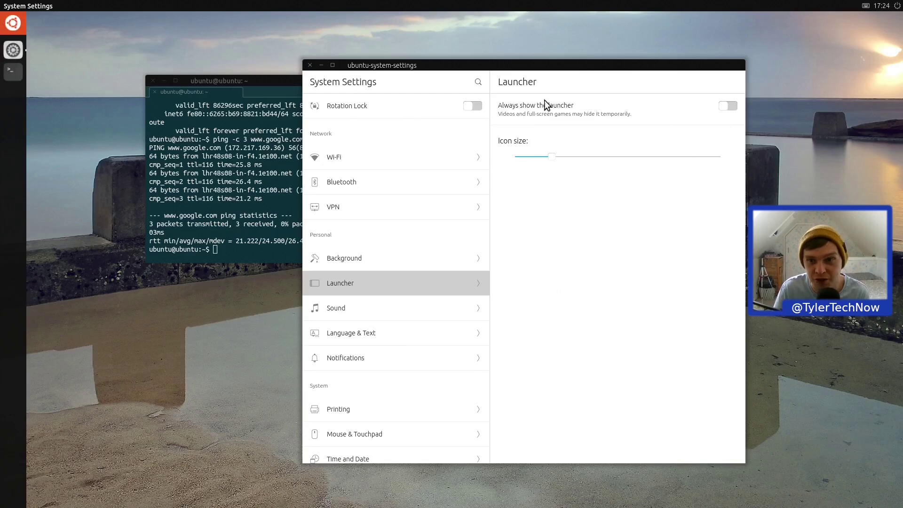
pyautogui.click(733, 107)
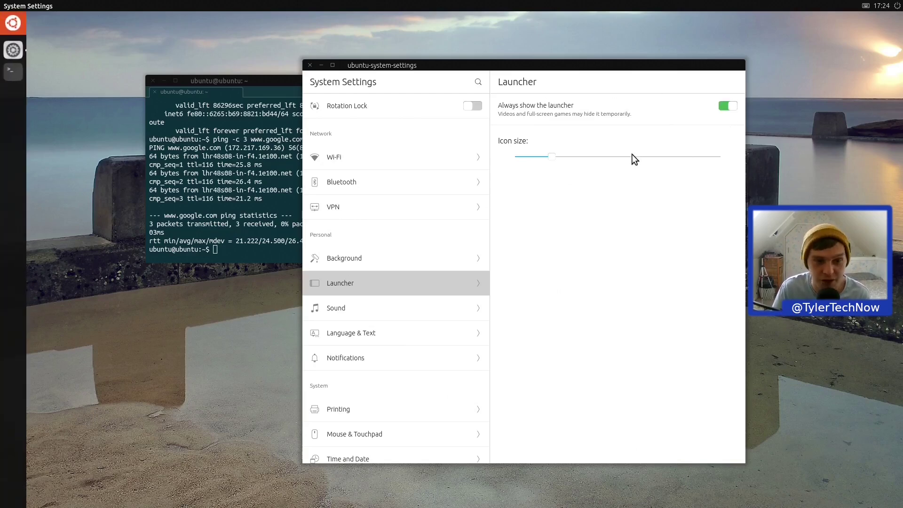
pyautogui.click(334, 310)
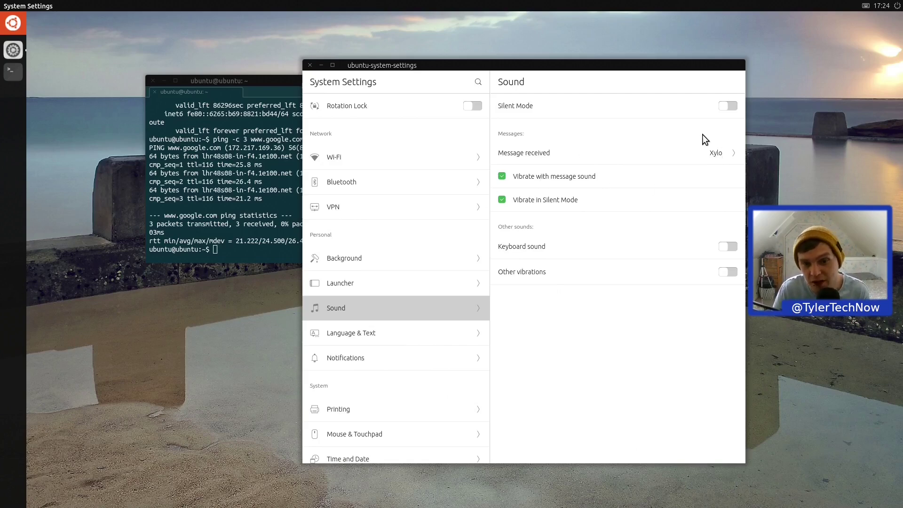
# - Turn off the on-screen keyboard in Language & Text settings
pyautogui.click(365, 326)
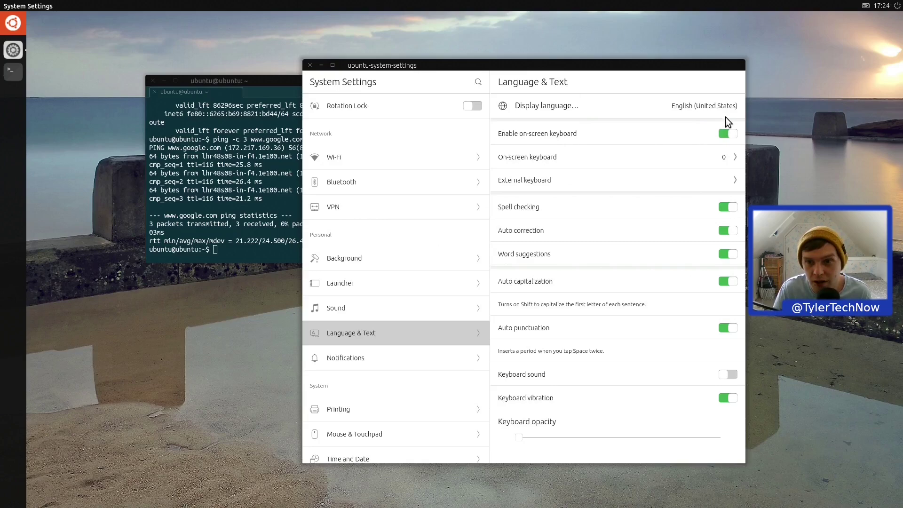
pyautogui.click(728, 134)
pyautogui.moveTo(657, 66); pyautogui.dragTo(618, 69)
# - Browse Notifications and Mouse & Touchpad, ending on Time and Date with the Kolkata time zone
pyautogui.click(376, 363)
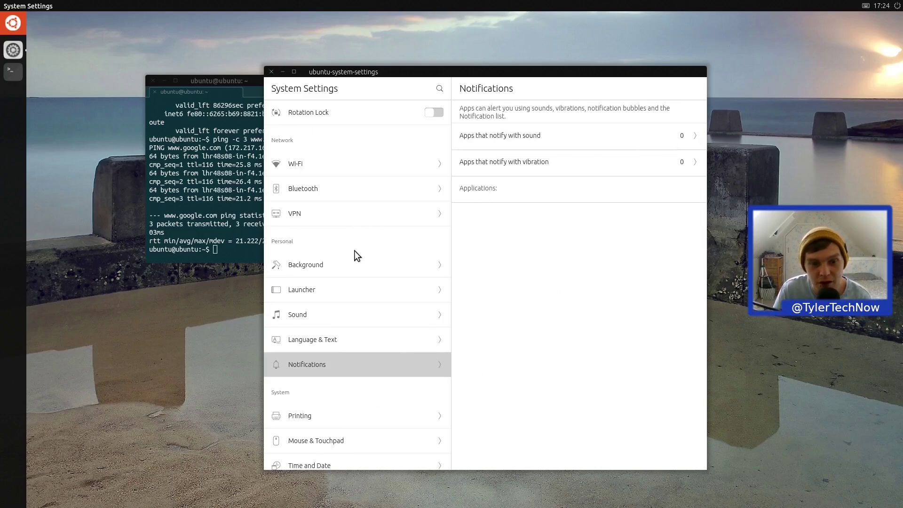
pyautogui.scroll(-2, 354, 250)
pyautogui.click(310, 385)
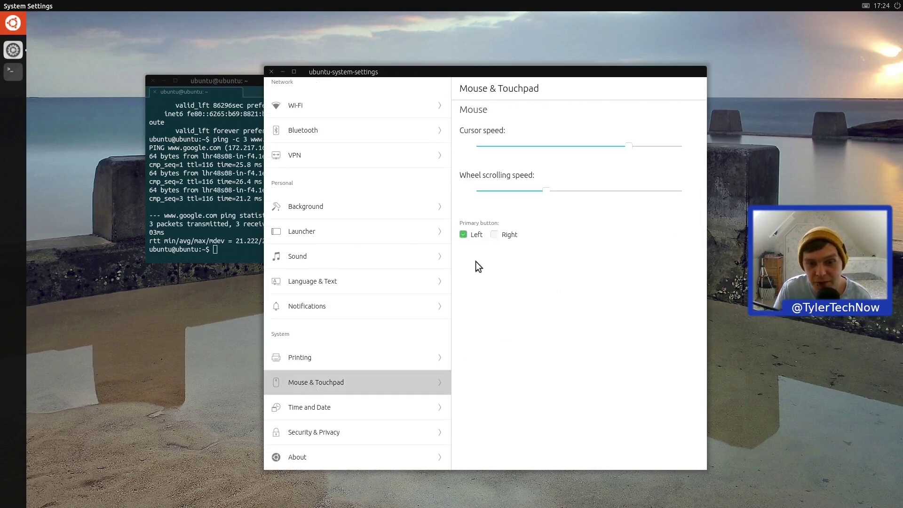
pyautogui.click(311, 412)
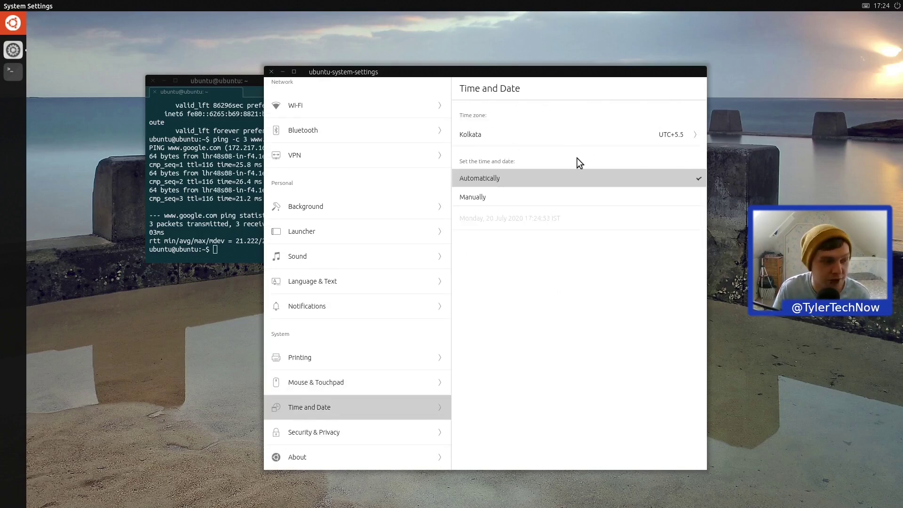
# - View the App permissions page under Security & Privacy, then return
pyautogui.click(320, 434)
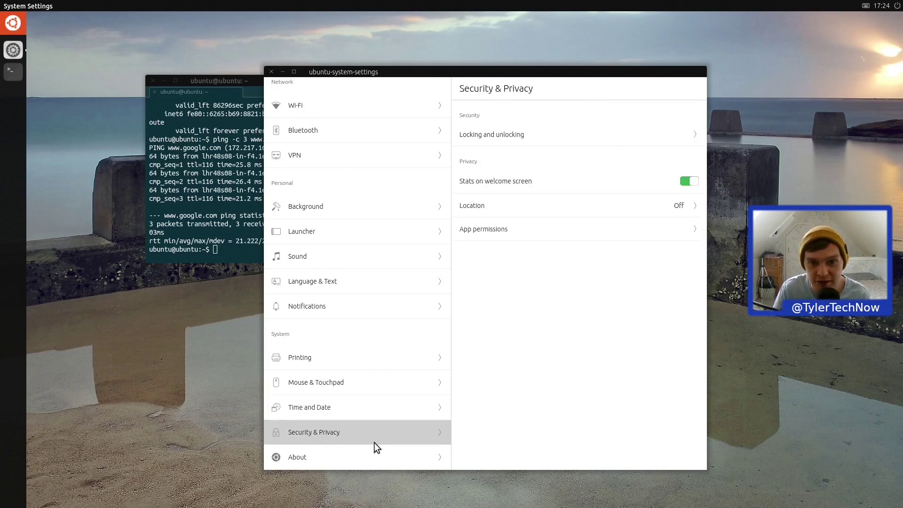
pyautogui.click(521, 233)
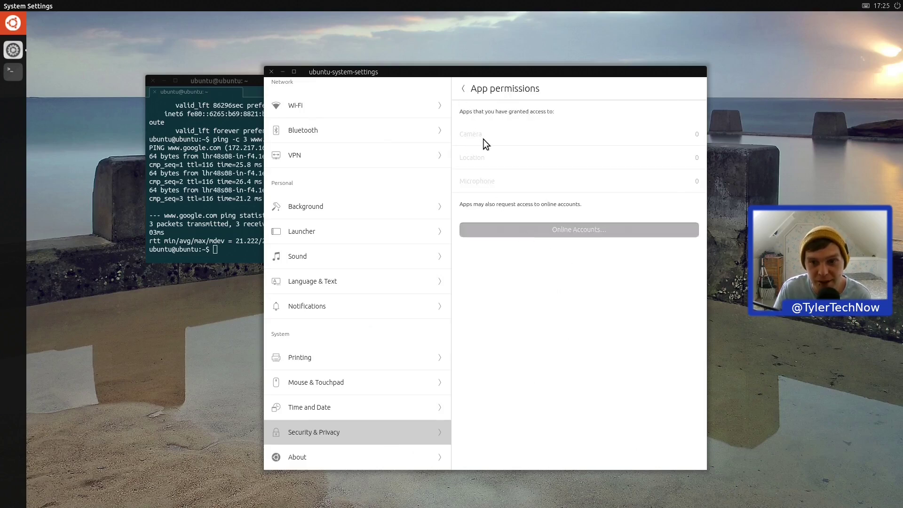
pyautogui.click(463, 88)
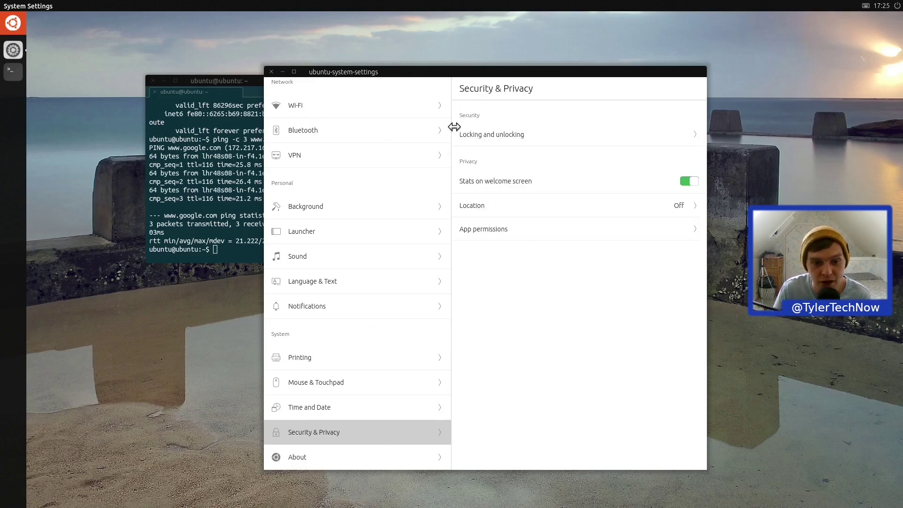
# - Browse the Software licenses list under About, then bring up the window spread with Alt+Tab
pyautogui.click(301, 461)
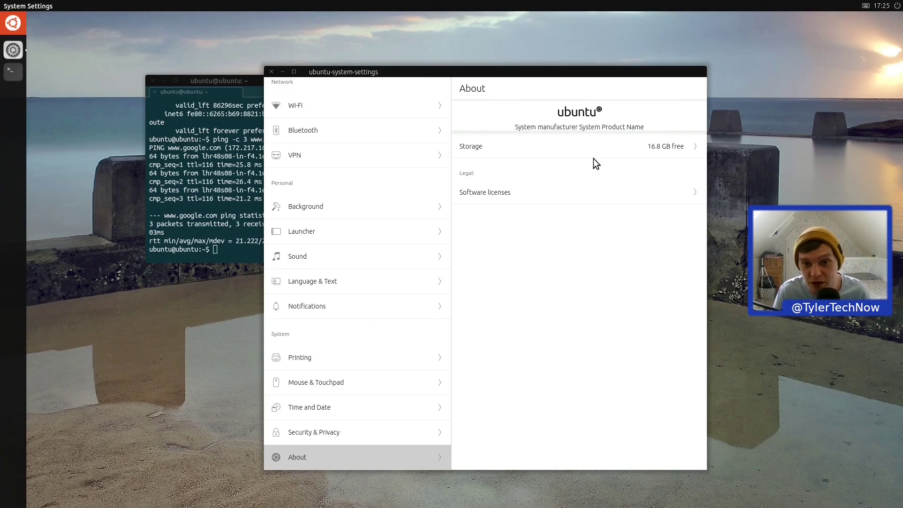
pyautogui.click(475, 197)
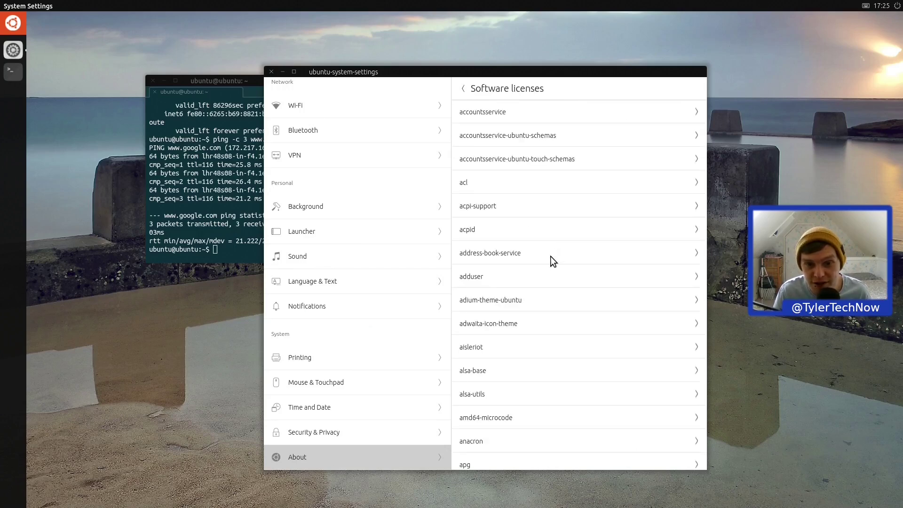
pyautogui.scroll(-10, 548, 260)
pyautogui.scroll(15, 548, 260)
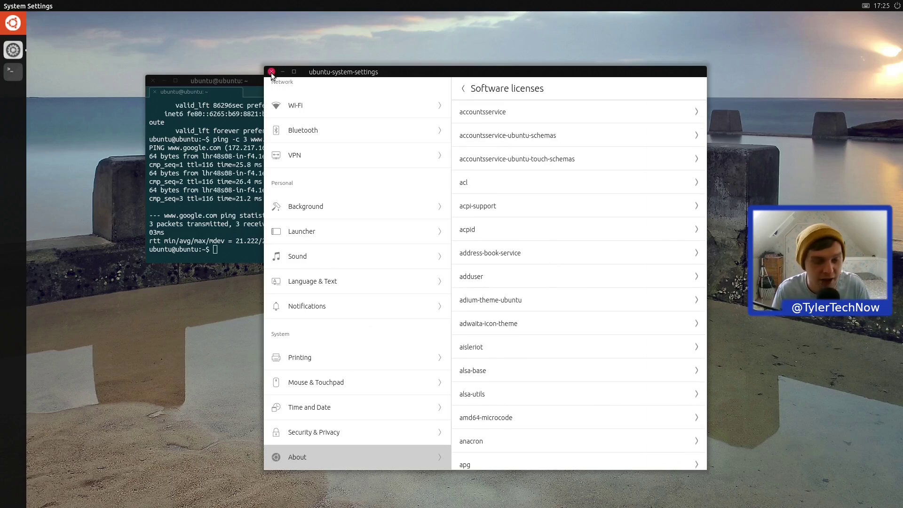
pyautogui.hotkey('alt', 'Tab')
# - Select System Settings from the spread and switch the front window between it and Terminal
pyautogui.press('Tab')
pyautogui.press('Tab')
pyautogui.press('Tab')
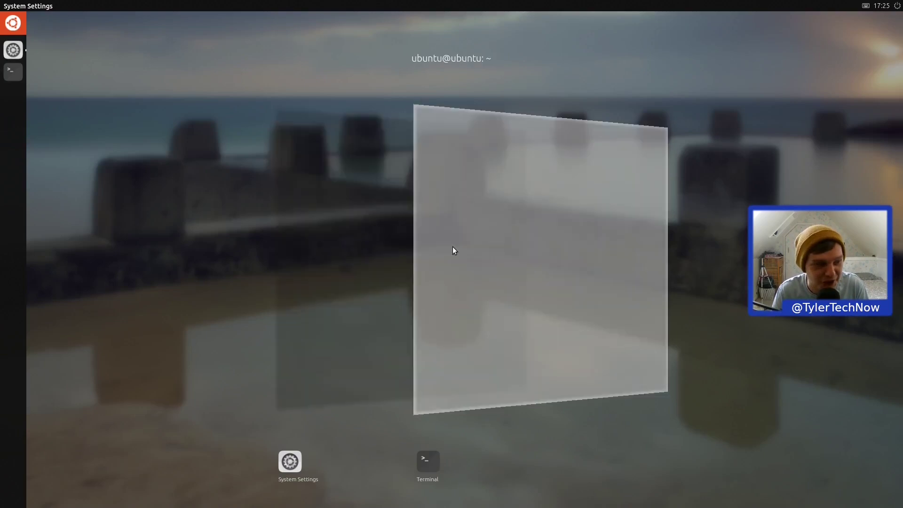
pyautogui.click(372, 265)
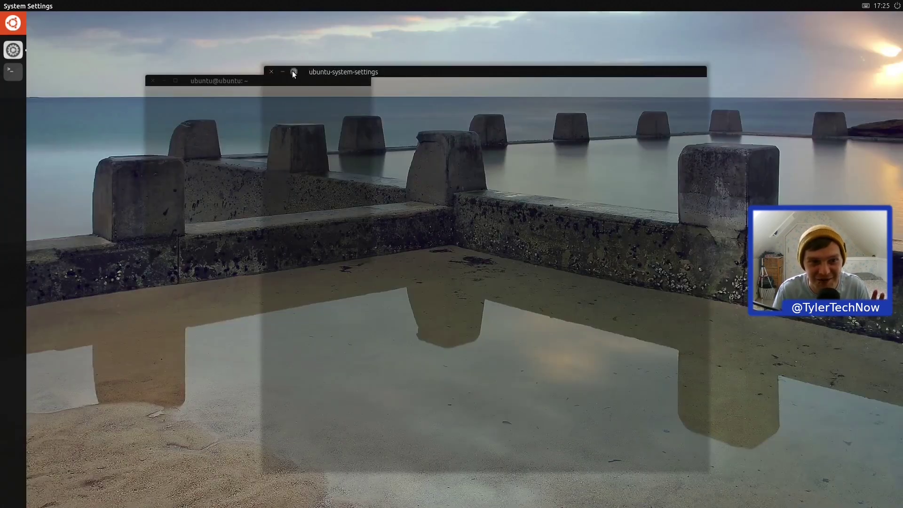
pyautogui.click(148, 84)
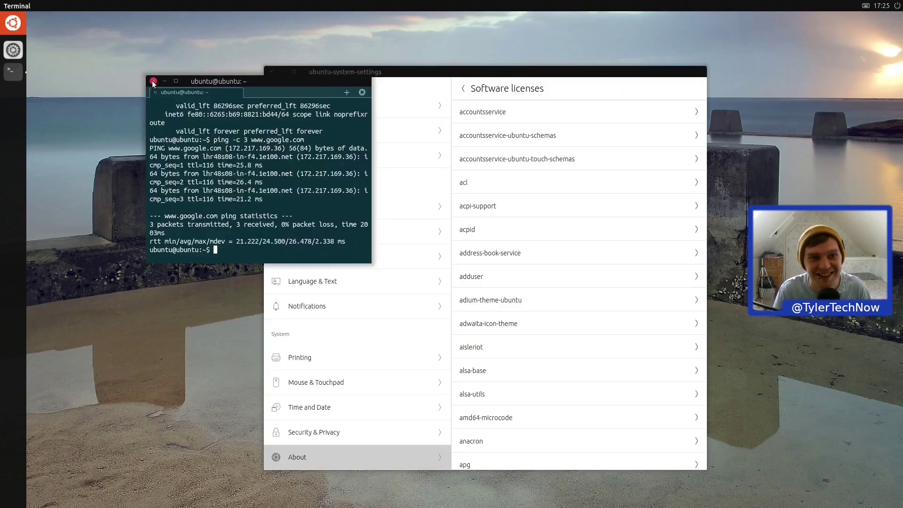
pyautogui.click(404, 72)
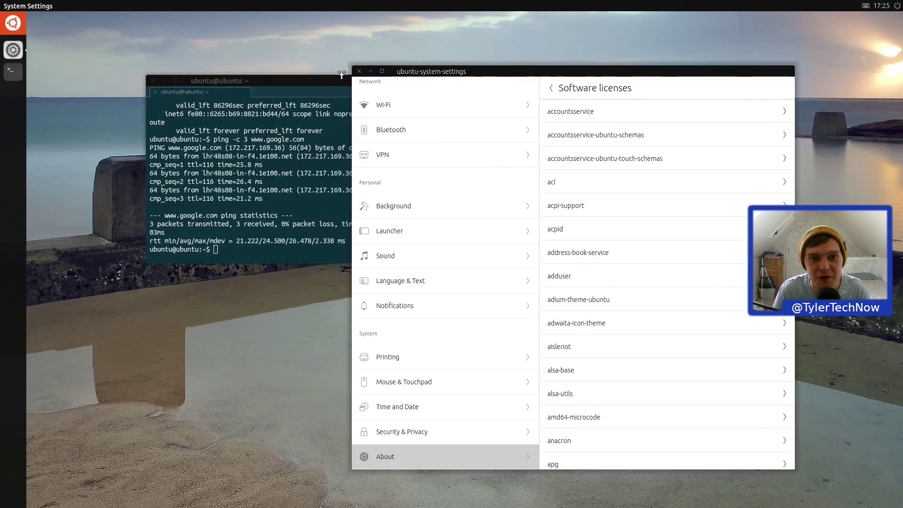
pyautogui.click(276, 81)
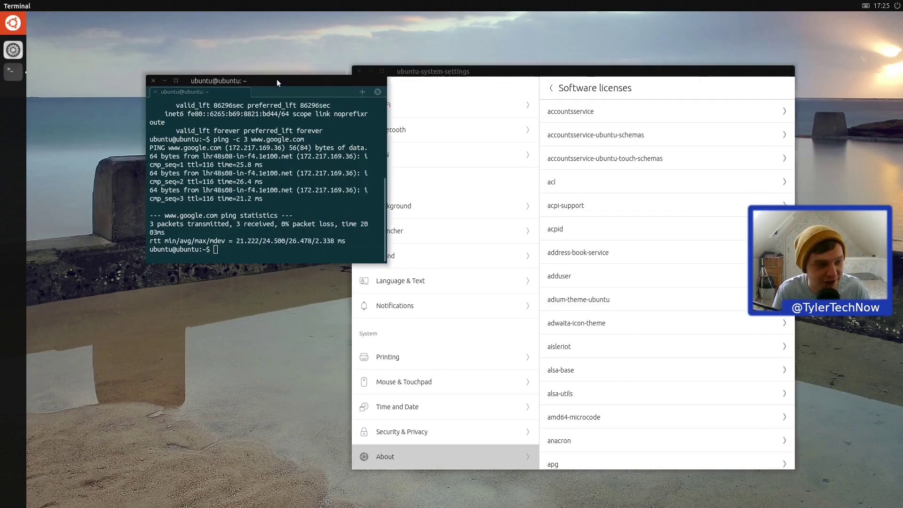
# - Move the terminal down-left, then close both the Terminal and System Settings windows
pyautogui.moveTo(277, 82); pyautogui.dragTo(236, 131)
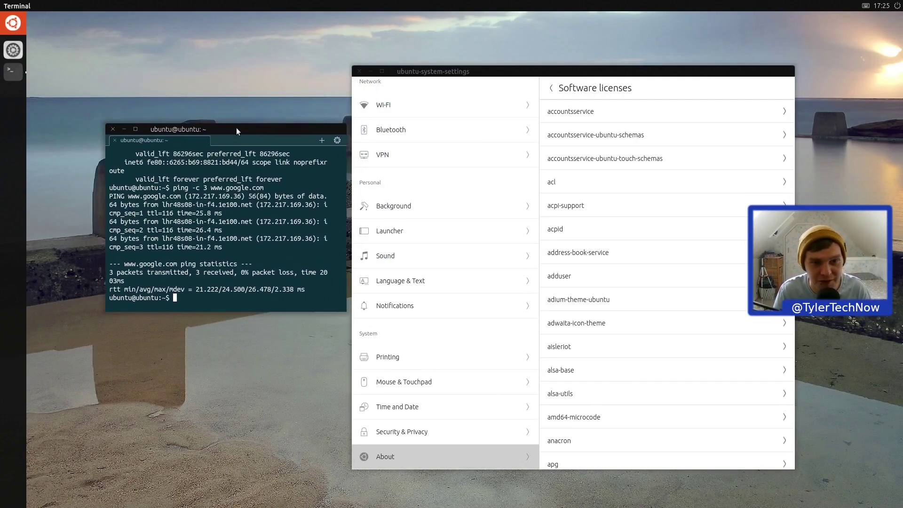
pyautogui.click(113, 130)
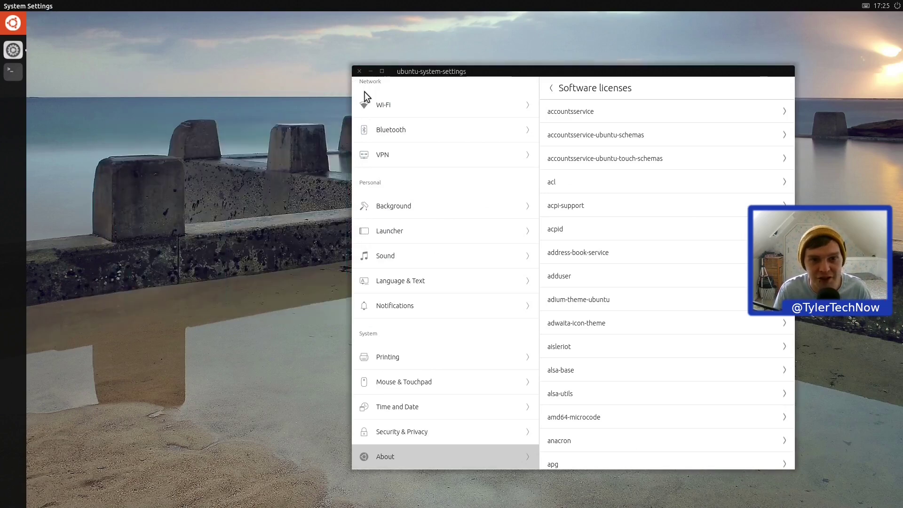
pyautogui.click(360, 71)
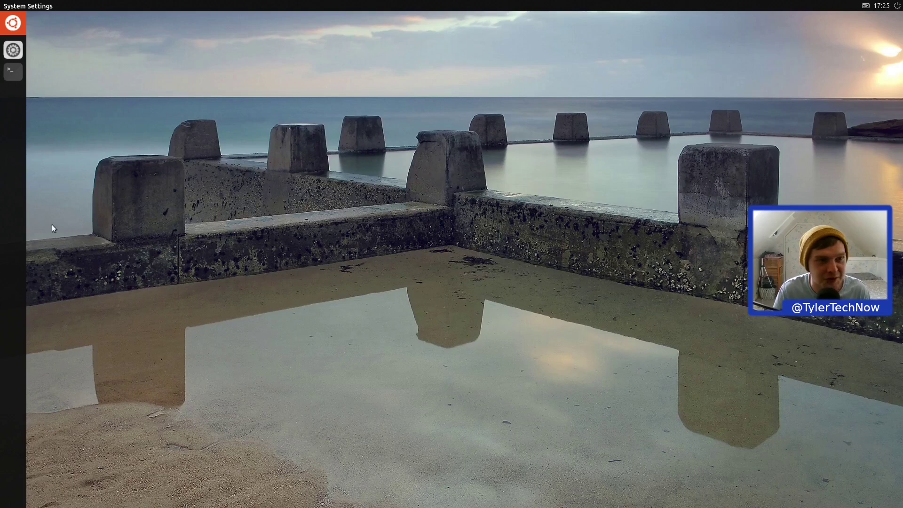
# - Clear the Dash search and launch System Monitor from the S section of the app list
pyautogui.click(13, 22)
pyautogui.write('ip')
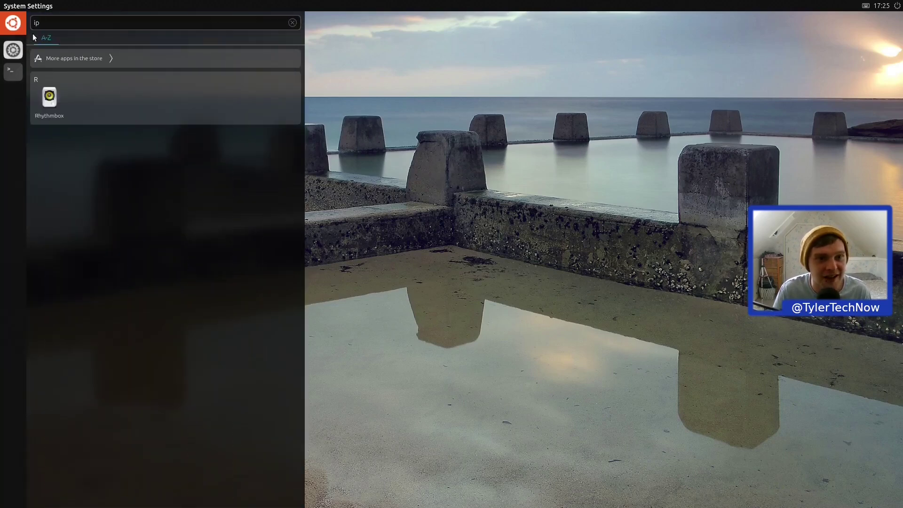
pyautogui.click(293, 23)
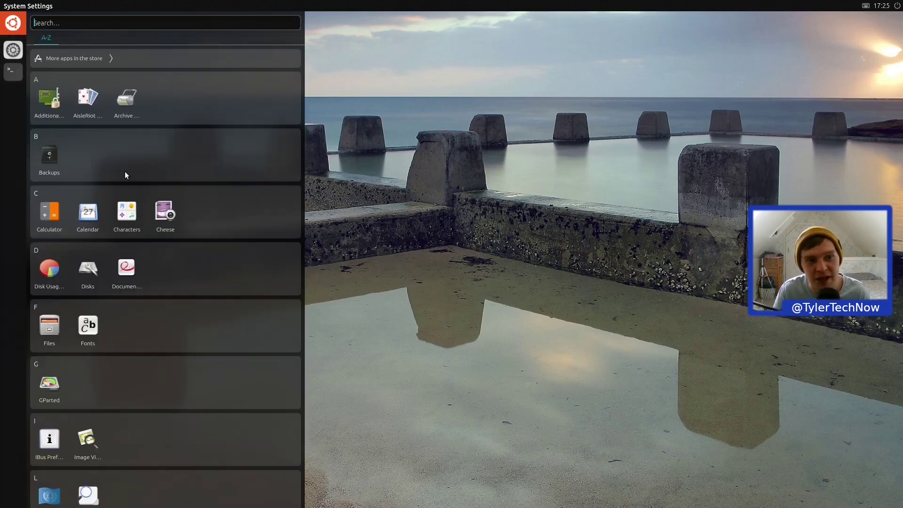
pyautogui.scroll(-5, 125, 171)
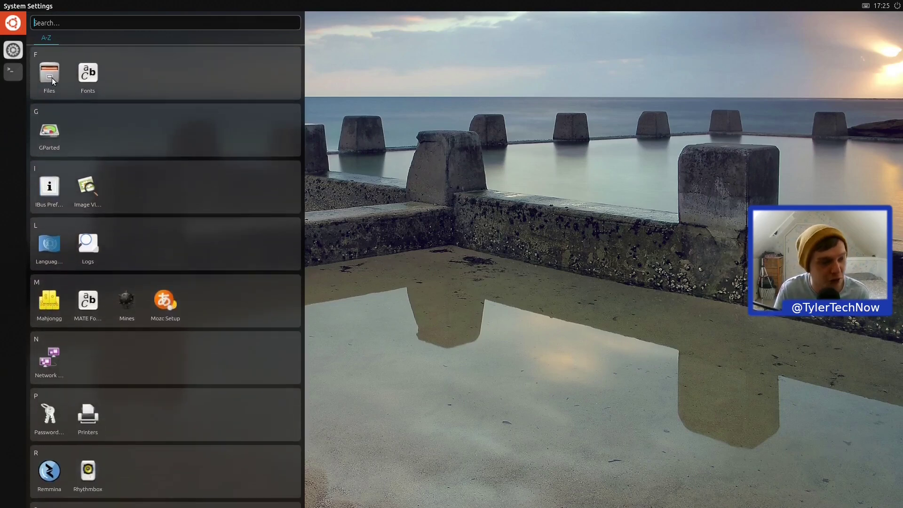
pyautogui.scroll(-4, 120, 281)
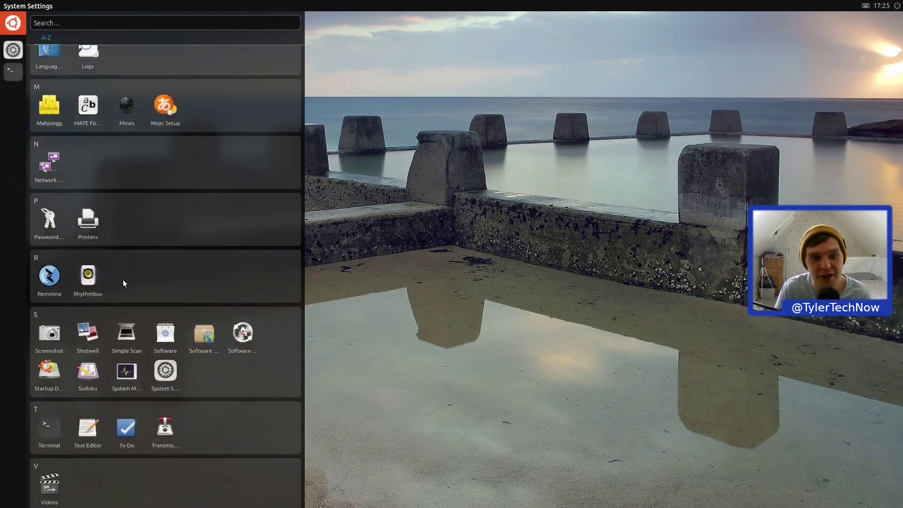
pyautogui.click(126, 363)
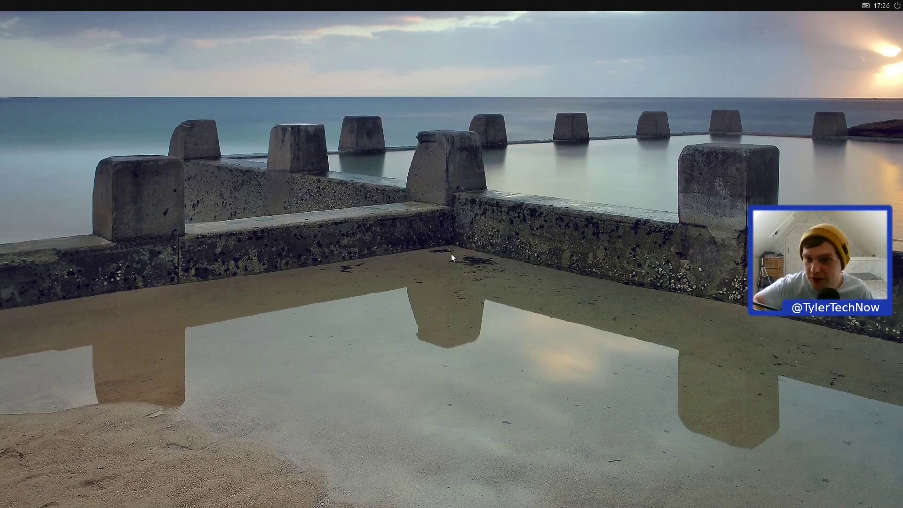
# - Relaunch System Monitor from the Dash's A-Z app list using the Super key
pyautogui.press('super')
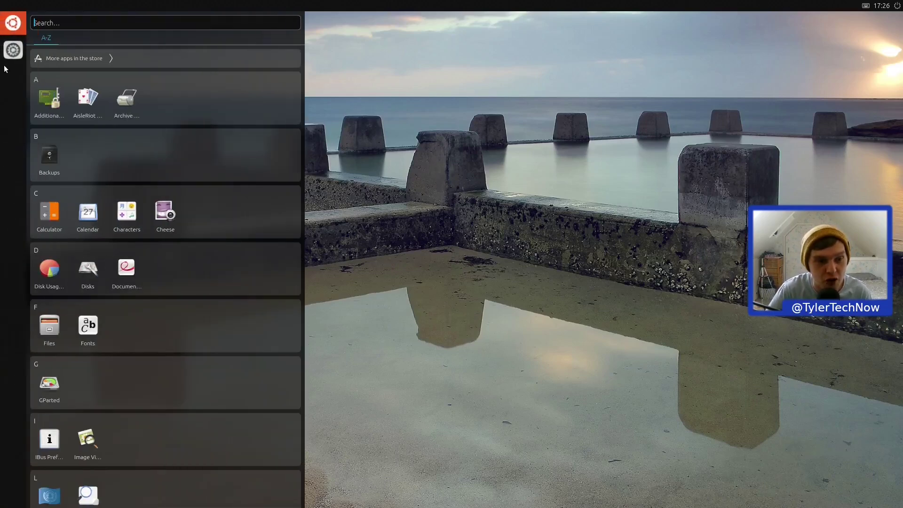
pyautogui.scroll(-5, 143, 222)
pyautogui.scroll(-5, 151, 239)
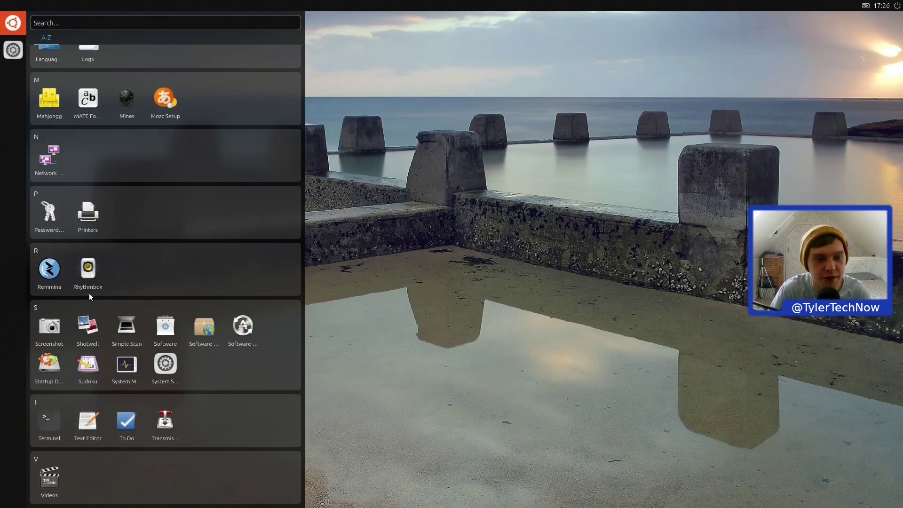
pyautogui.click(127, 375)
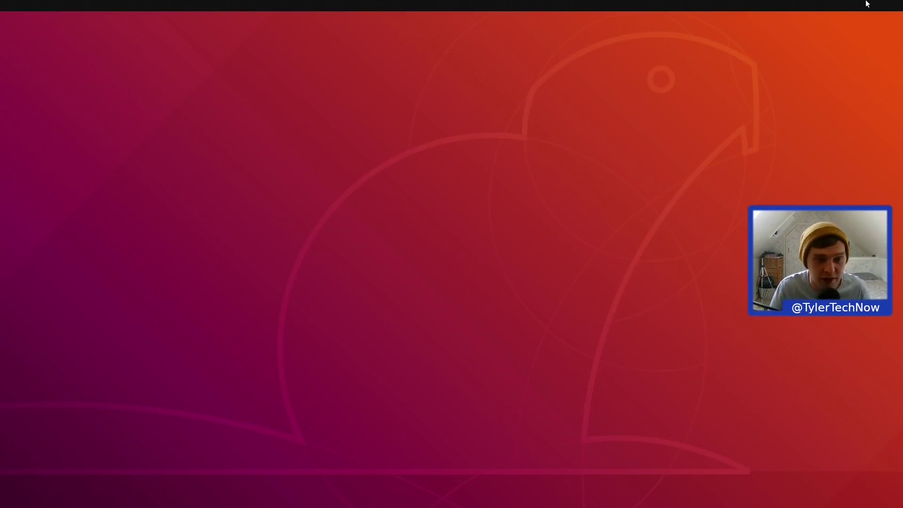
pyautogui.moveTo(3, 113)
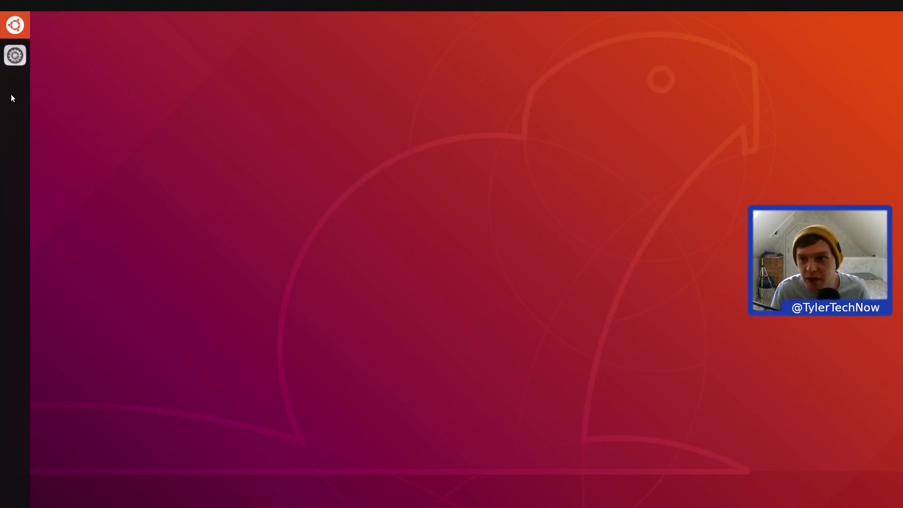
pyautogui.click(14, 36)
pyautogui.scroll(-3, 188, 225)
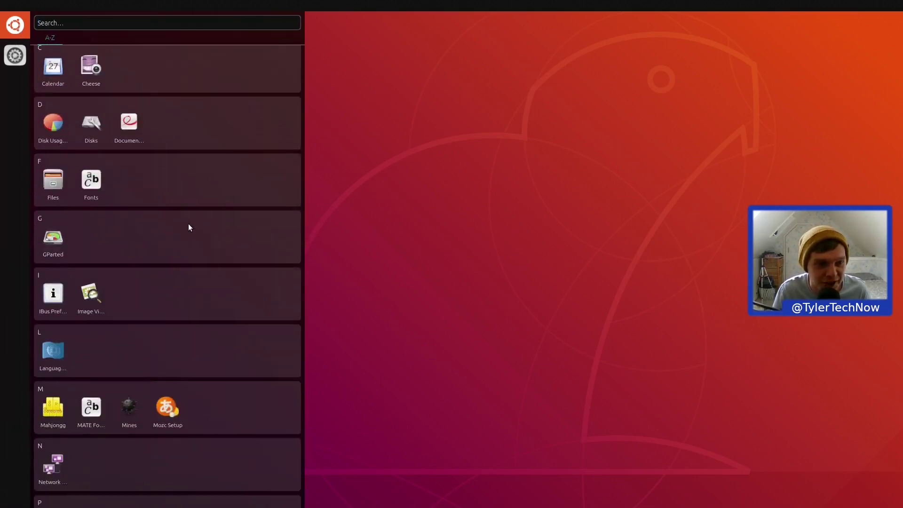
pyautogui.scroll(-5, 188, 225)
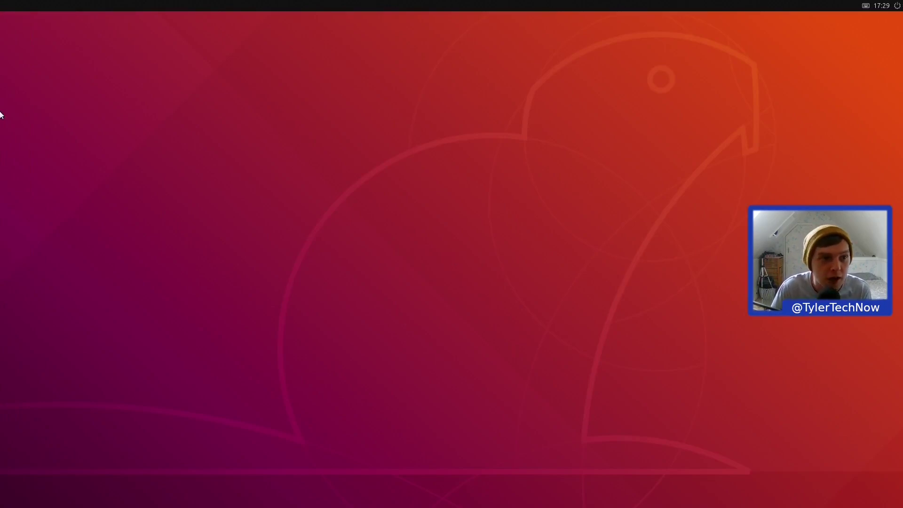
# - Open the Dash from the launcher's Ubuntu button and start System Monitor from the S section
pyautogui.moveTo(1, 144)
pyautogui.click(15, 25)
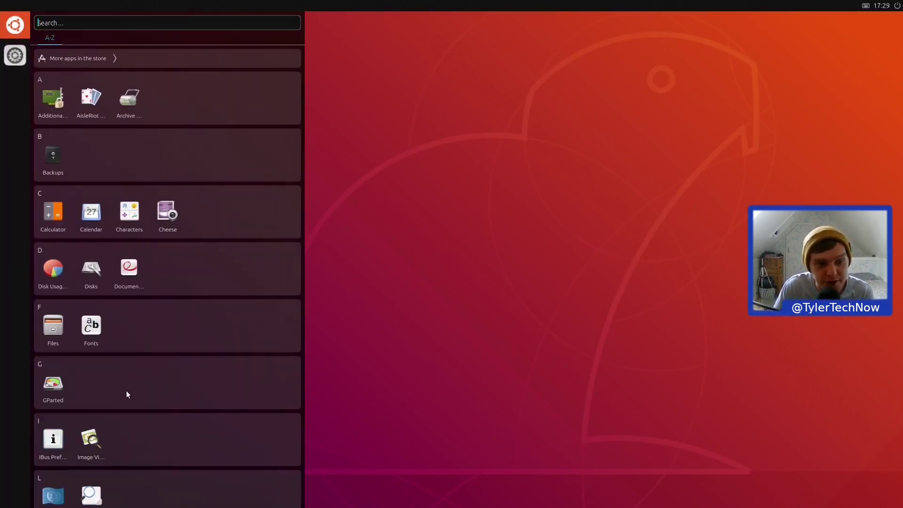
pyautogui.scroll(-10, 126, 390)
pyautogui.scroll(-1, 126, 390)
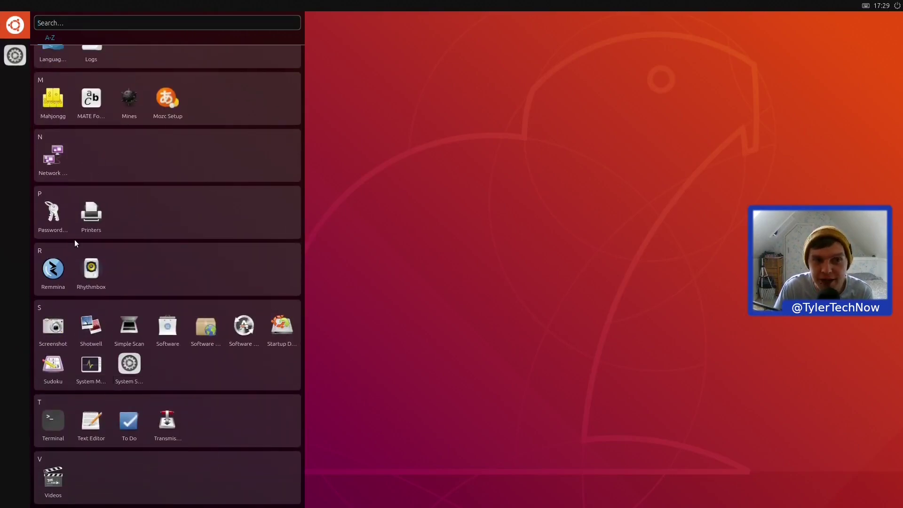
pyautogui.scroll(3, 85, 156)
pyautogui.scroll(-3, 176, 202)
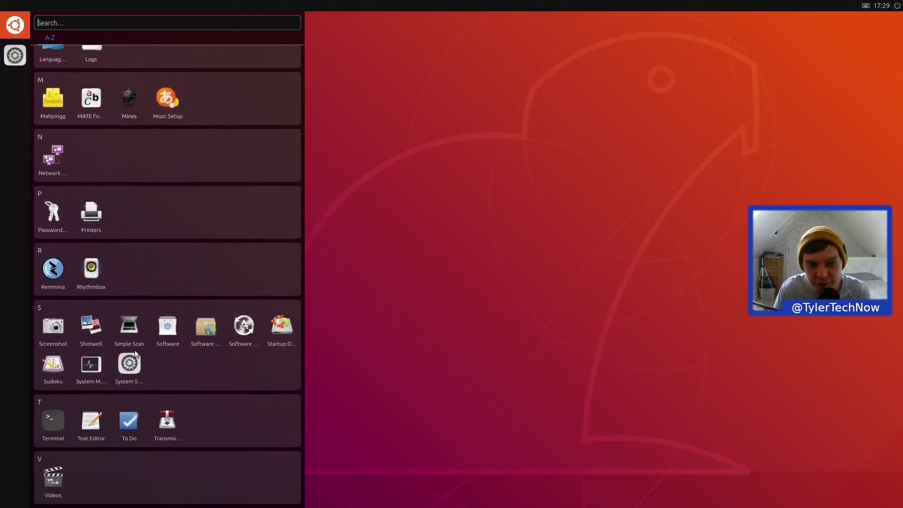
pyautogui.click(91, 365)
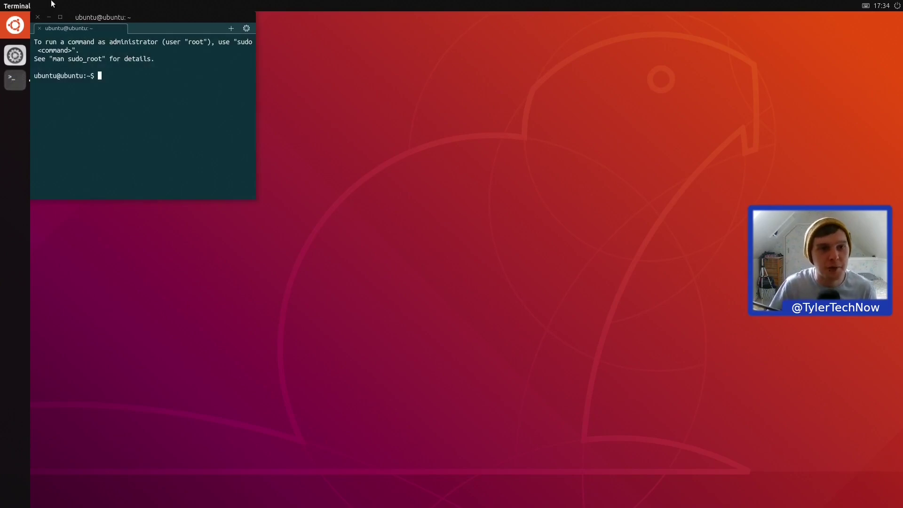
# - Move the terminal to the screen centre and try running htop
pyautogui.moveTo(160, 13); pyautogui.dragTo(384, 133)
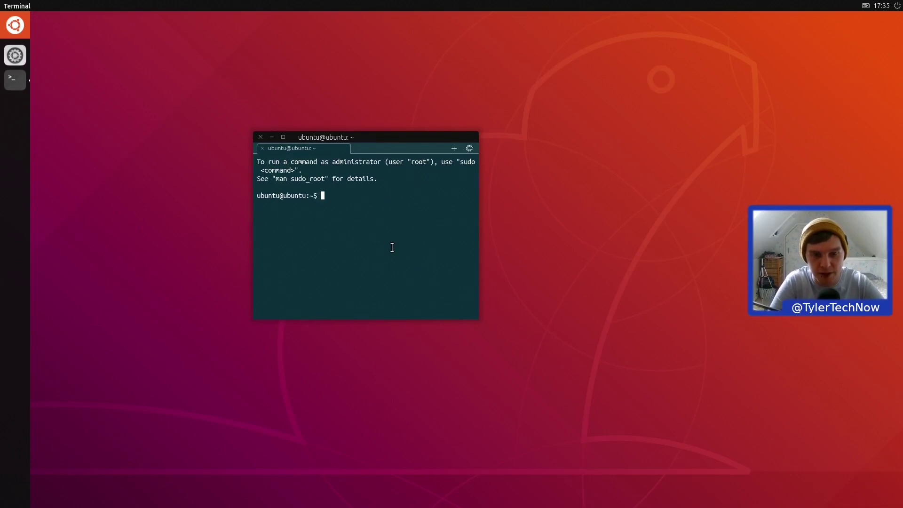
pyautogui.write('htop')
pyautogui.press('Return')
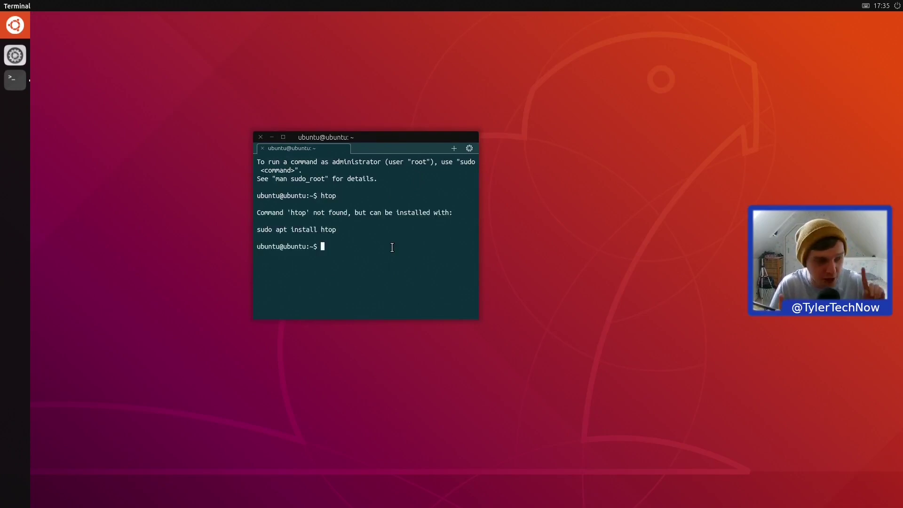
# - Install htop with 'sudo apt install htop' and then start htop
pyautogui.write('sudo')
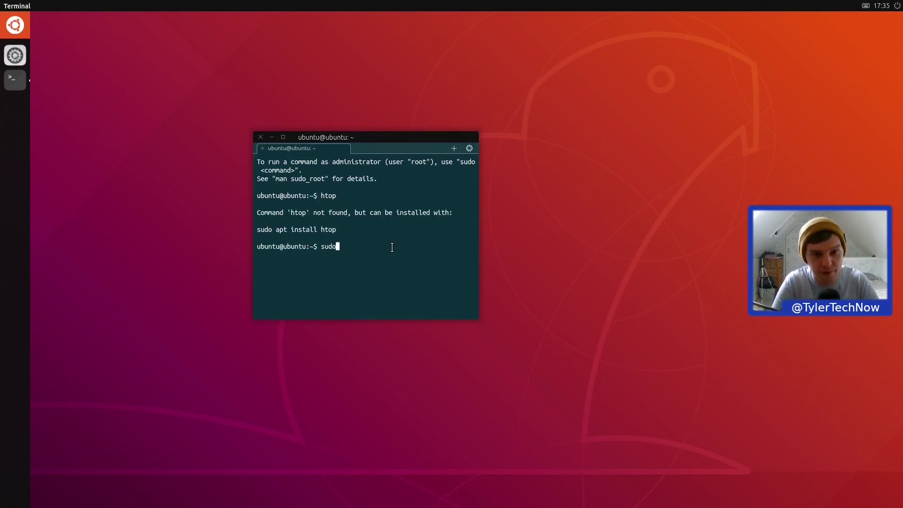
pyautogui.write(' apt install htop')
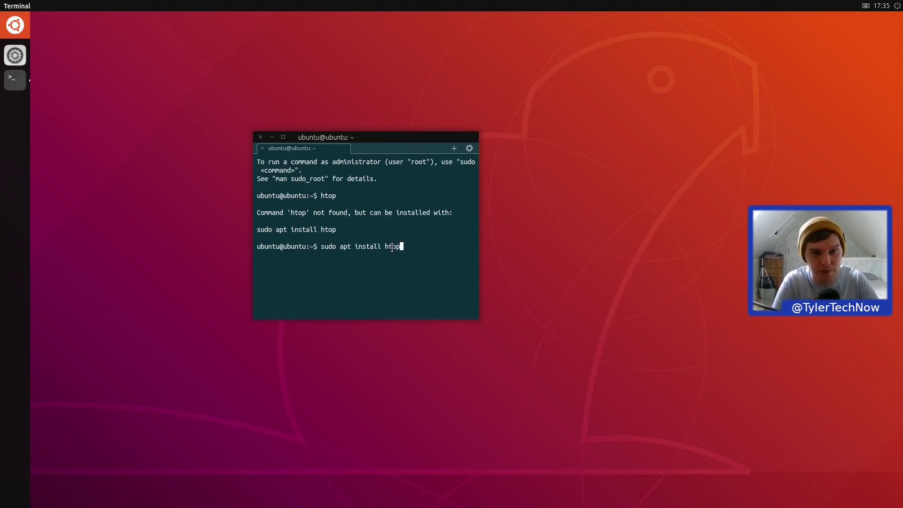
pyautogui.press('Return')
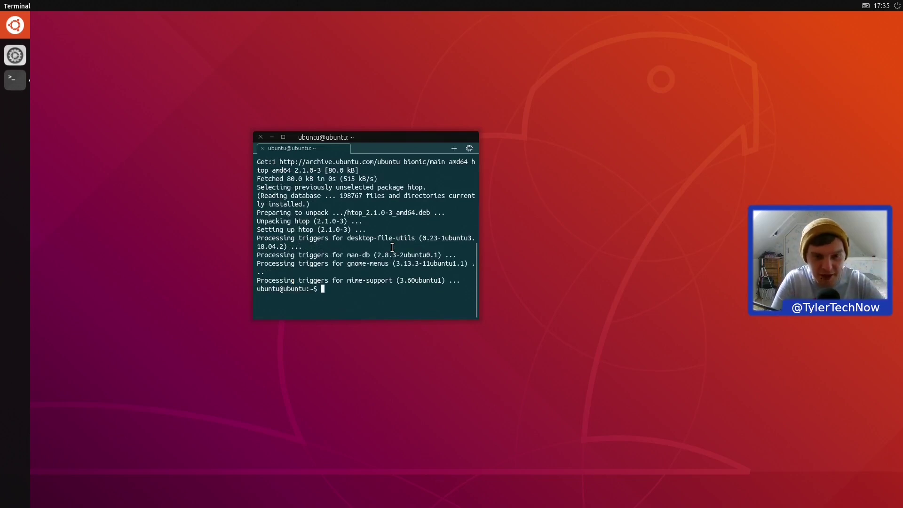
pyautogui.write('htop')
pyautogui.press('Return')
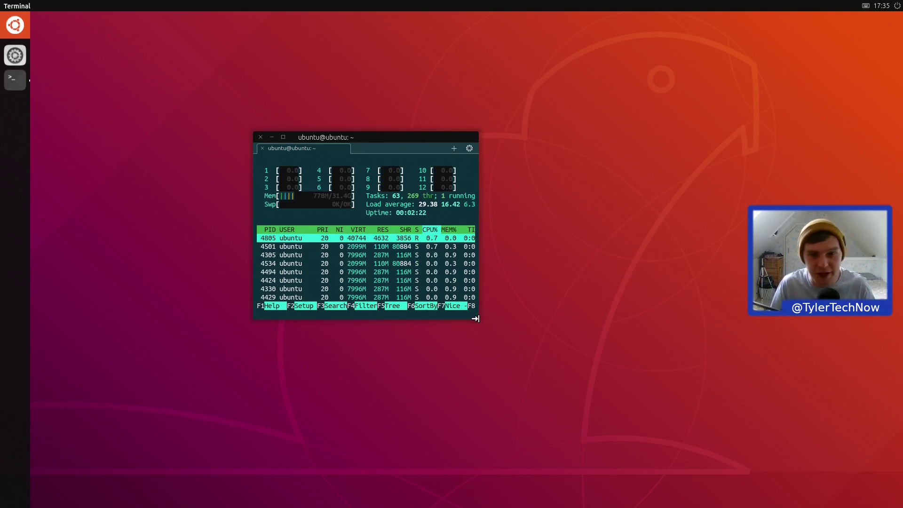
# - Widen and heighten the htop terminal window, then shift it up and to the right
pyautogui.moveTo(475, 318); pyautogui.dragTo(586, 319)
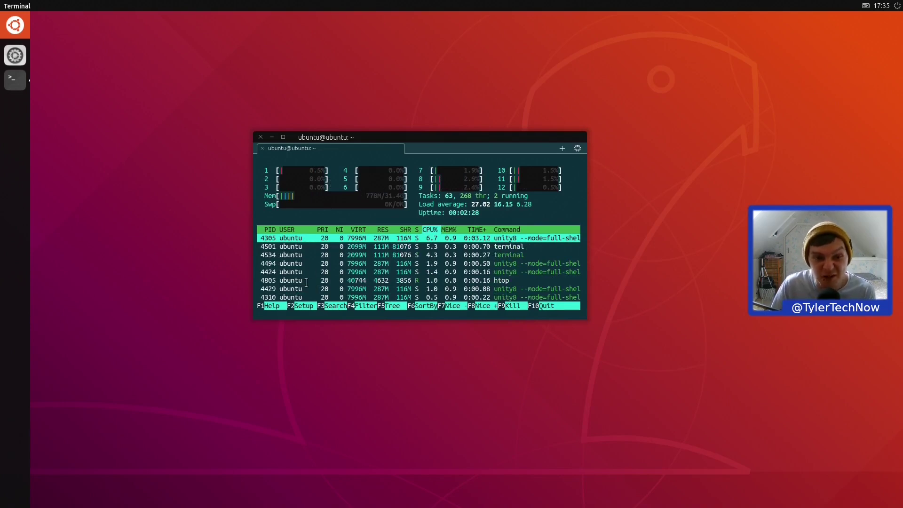
pyautogui.moveTo(261, 317); pyautogui.dragTo(249, 405)
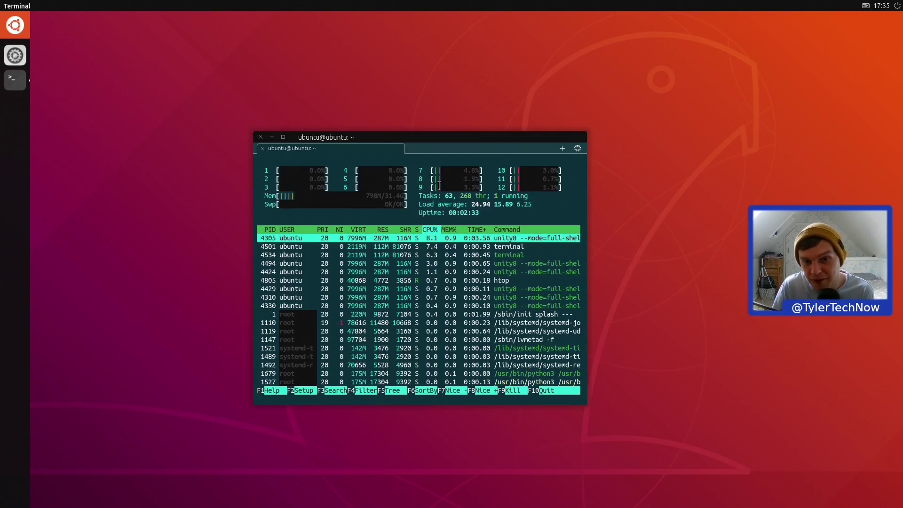
pyautogui.moveTo(414, 135); pyautogui.dragTo(465, 112)
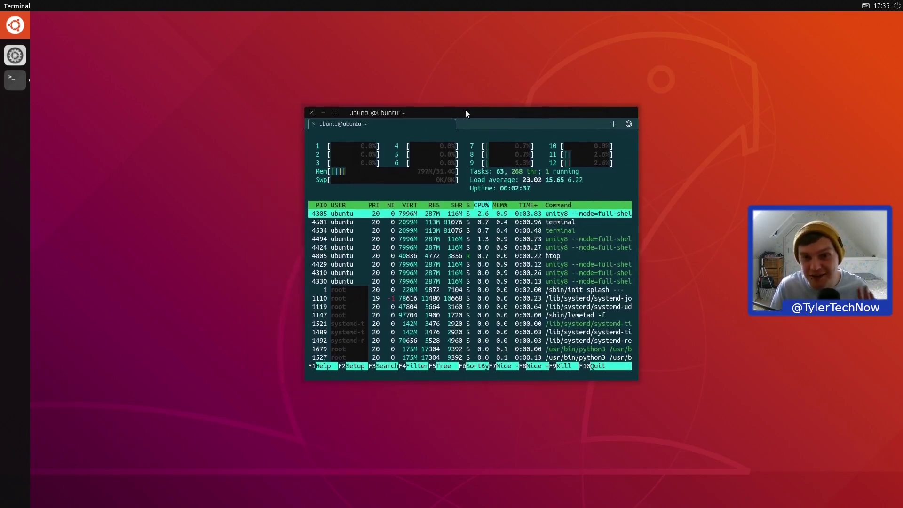
# - From the Dash, clear the 'ter' search and launch Text Editor from the T section
pyautogui.click(16, 25)
pyautogui.write('ter')
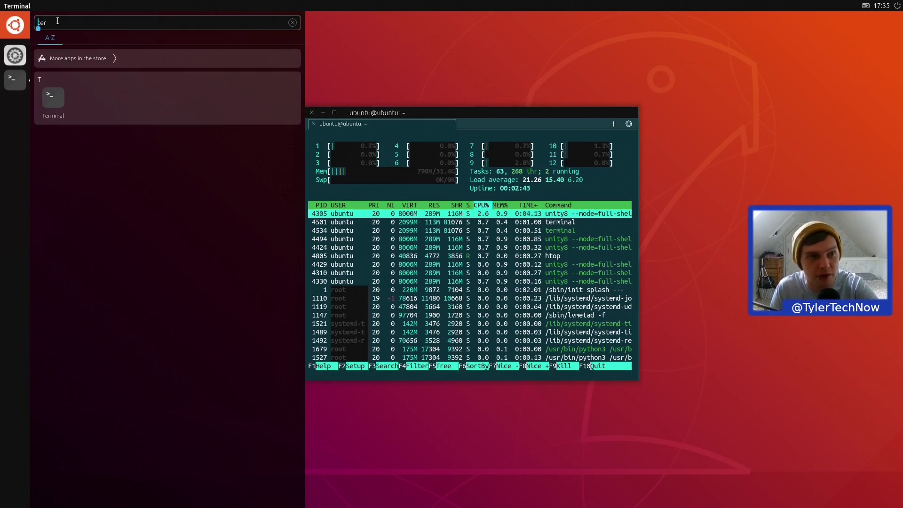
pyautogui.press('BackSpace')
pyautogui.press('BackSpace')
pyautogui.press('BackSpace')
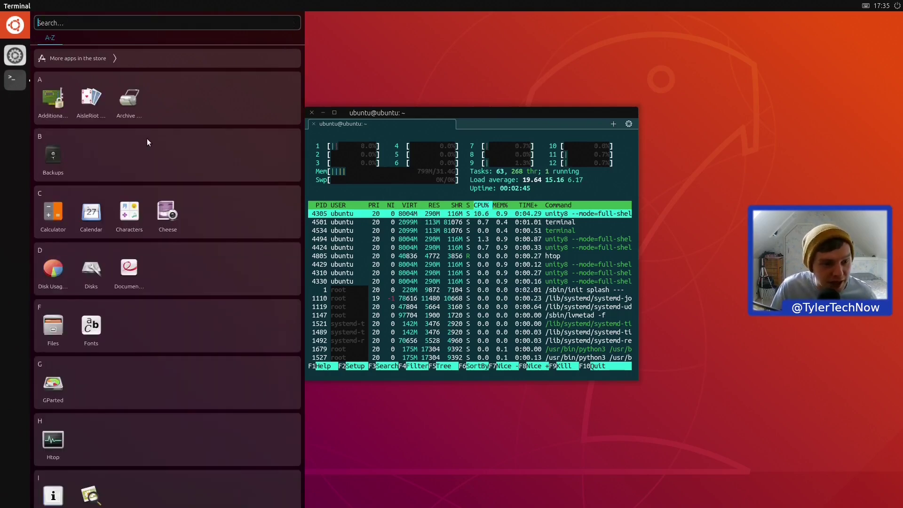
pyautogui.scroll(-10, 147, 141)
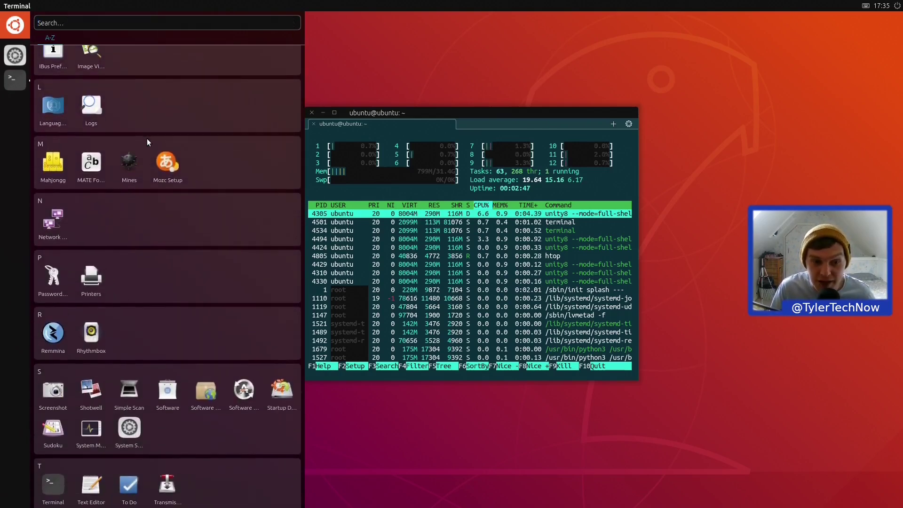
pyautogui.scroll(-3, 146, 141)
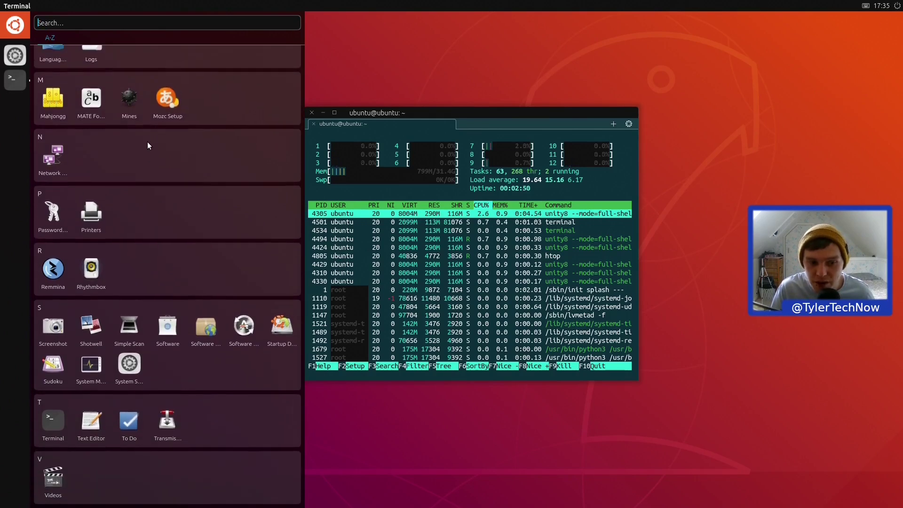
pyautogui.click(91, 423)
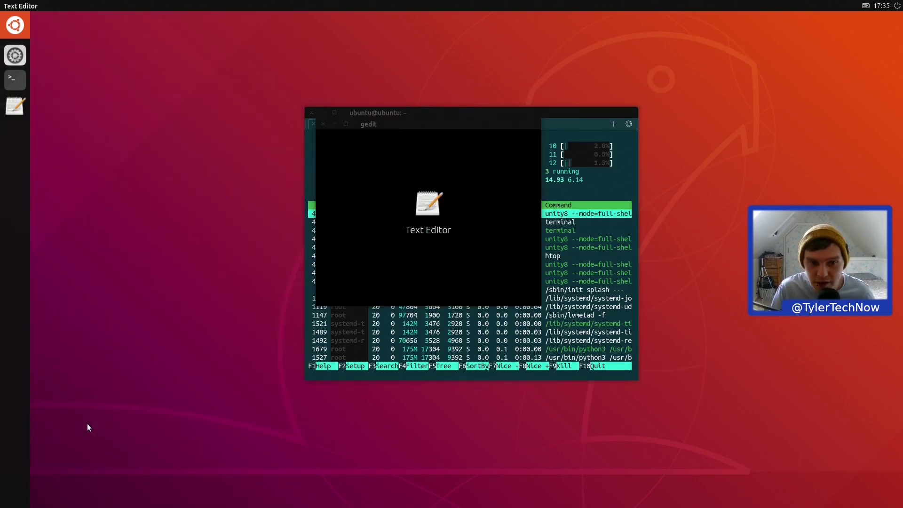